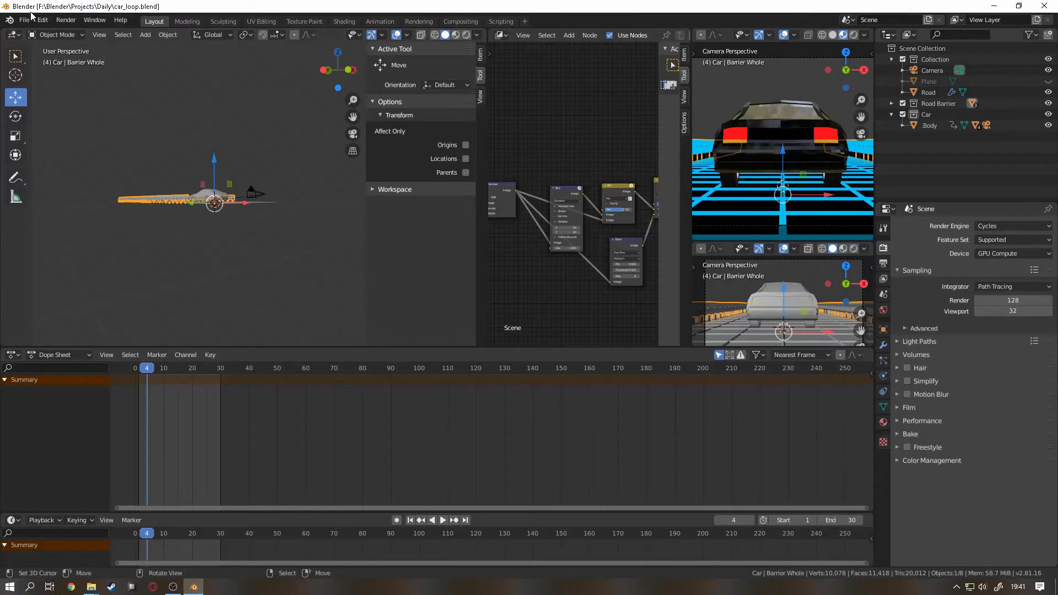
# Step: Play the car loop animation to review it in the viewports, stop it, and return to the first frame
pyautogui.click(23, 20)
pyautogui.click(22, 21)
pyautogui.moveTo(163, 168); pyautogui.dragTo(202, 210, button='middle')
pyautogui.scroll(4, 200, 209)
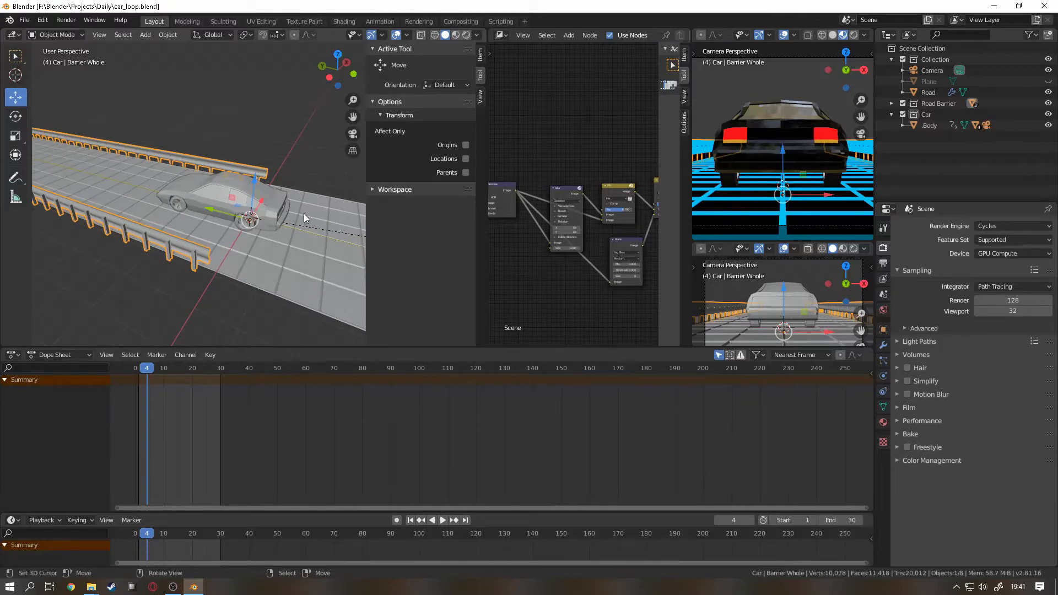
pyautogui.scroll(-4, 303, 214)
pyautogui.scroll(-3, 766, 186)
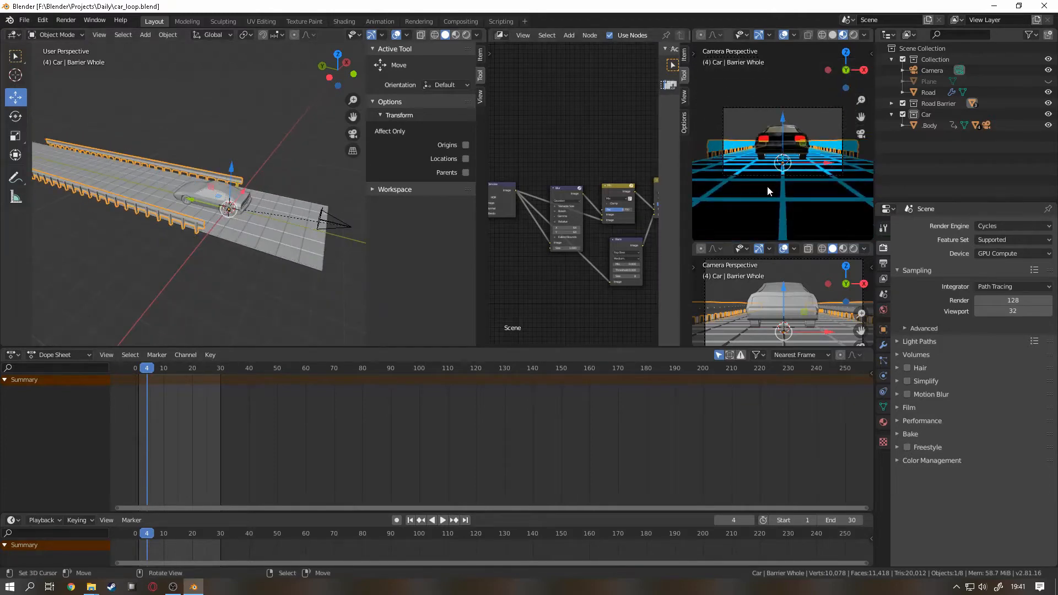
pyautogui.scroll(1, 766, 186)
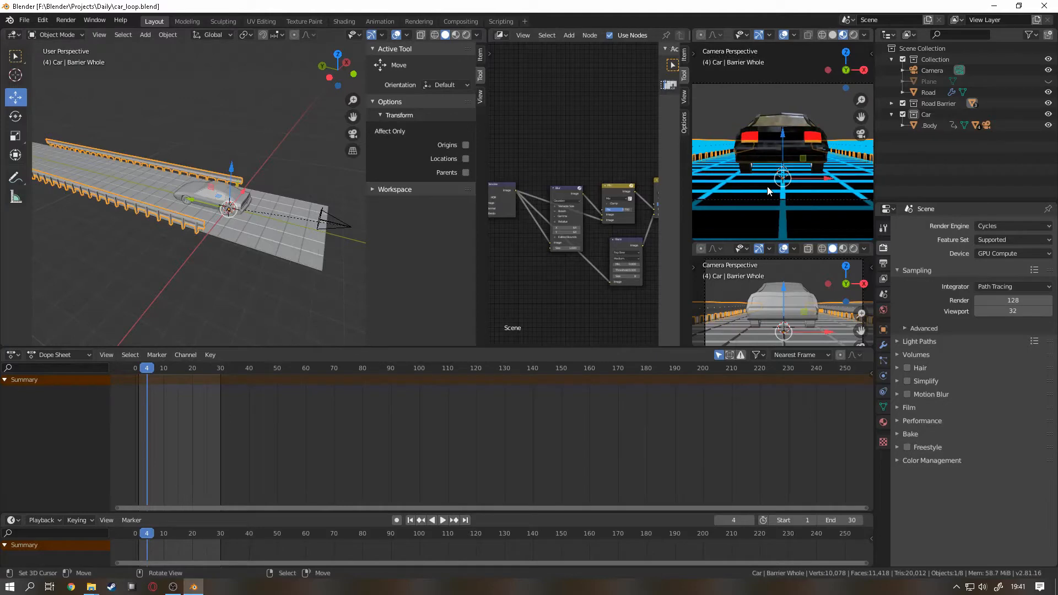
pyautogui.click(443, 520)
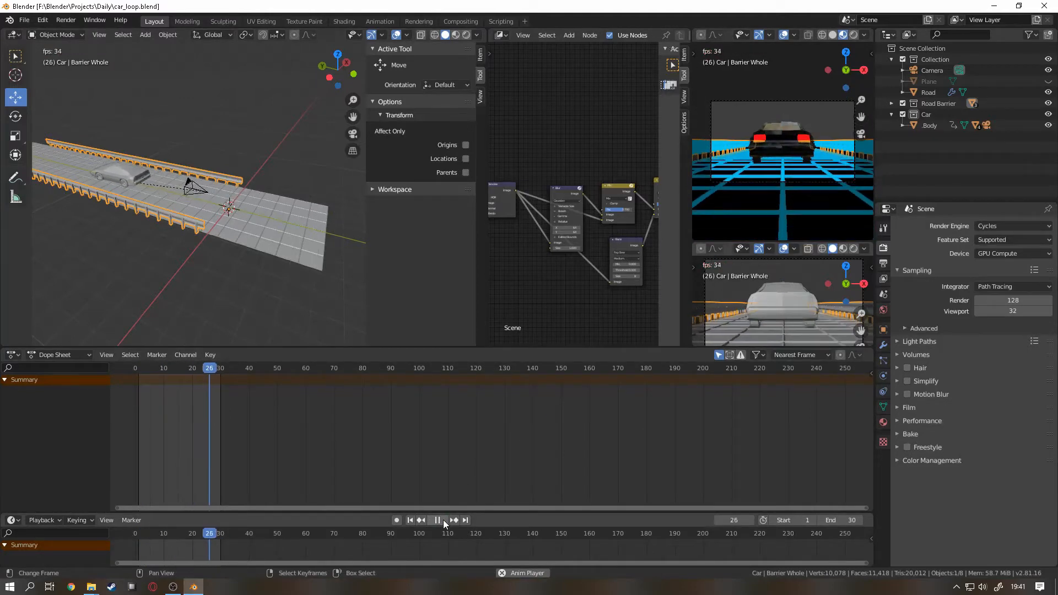
pyautogui.click(439, 520)
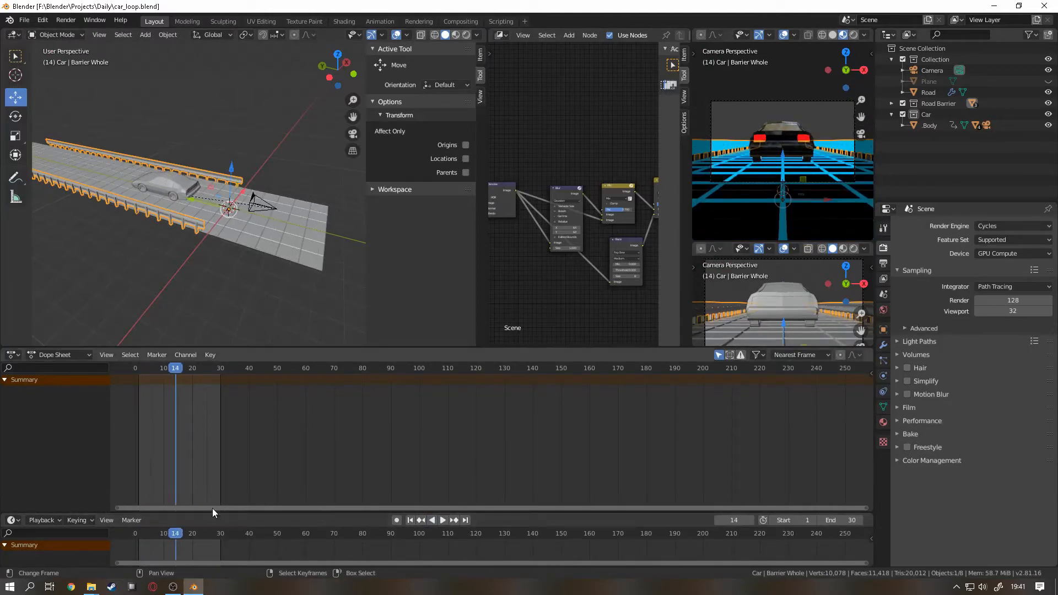
pyautogui.click(409, 520)
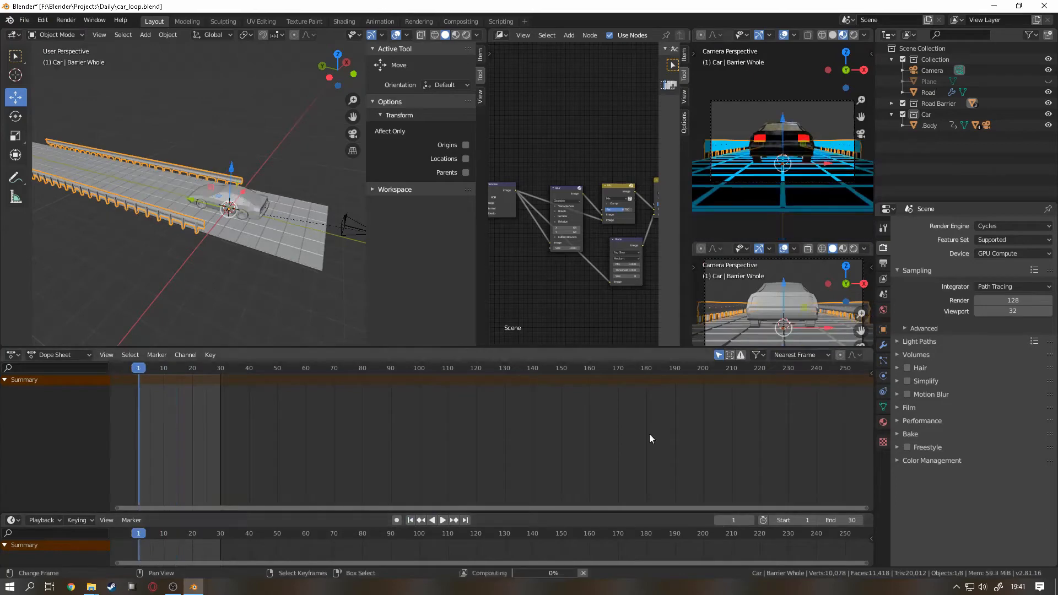
# Step: Check the scene's output settings, and in File Explorer open the Car Loop Images folder inside Daily to view the rendered frames
pyautogui.click(882, 264)
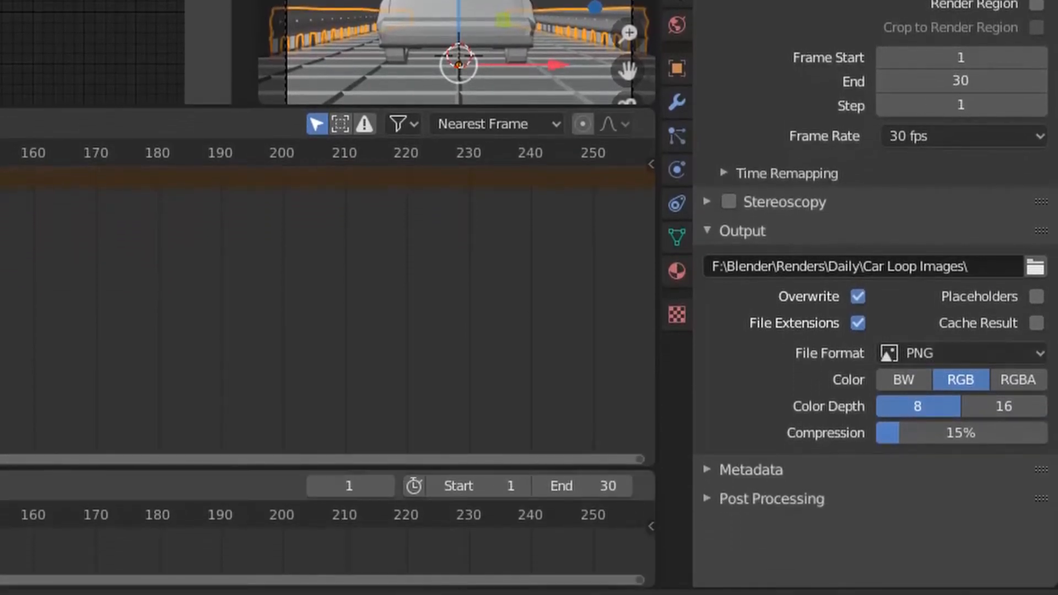
pyautogui.moveTo(90, 587)
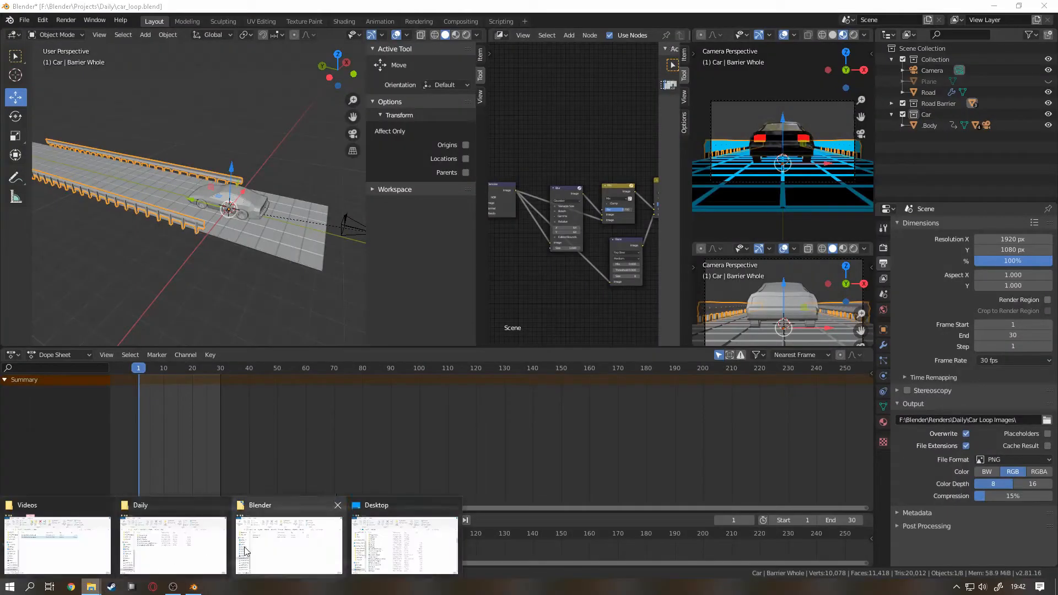
pyautogui.click(201, 548)
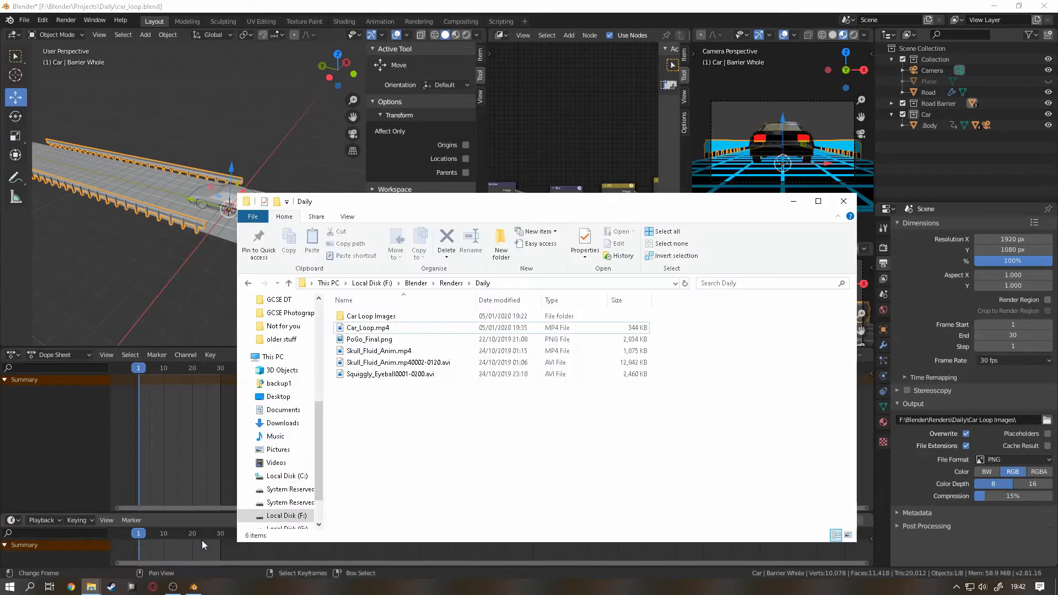
pyautogui.doubleClick(416, 315)
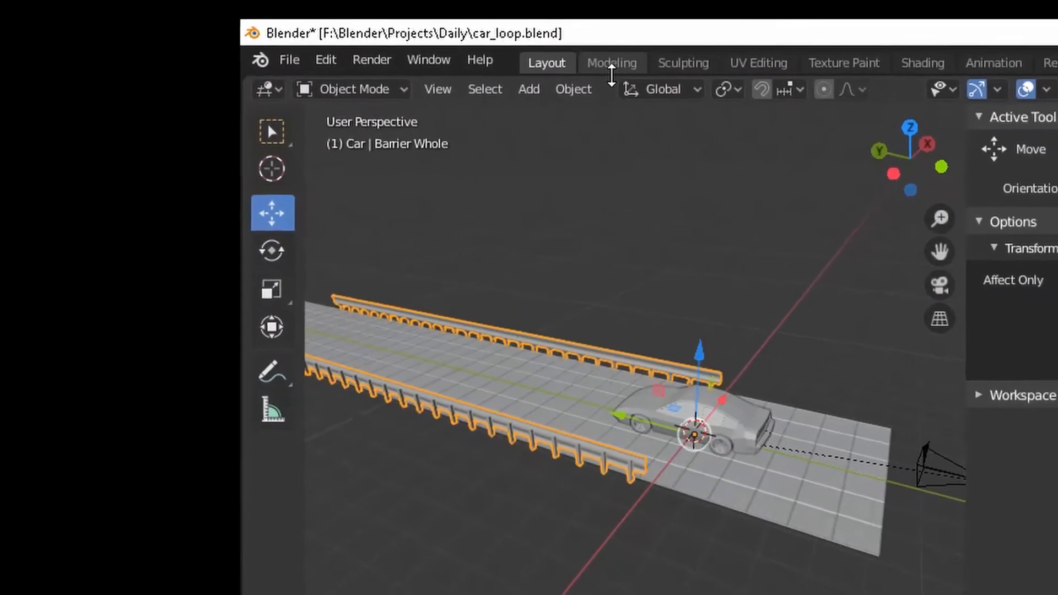
# Step: Start a new Blender file from the Video Editing template without saving the changes to car_loop
pyautogui.hotkey('ctrl', 'n')
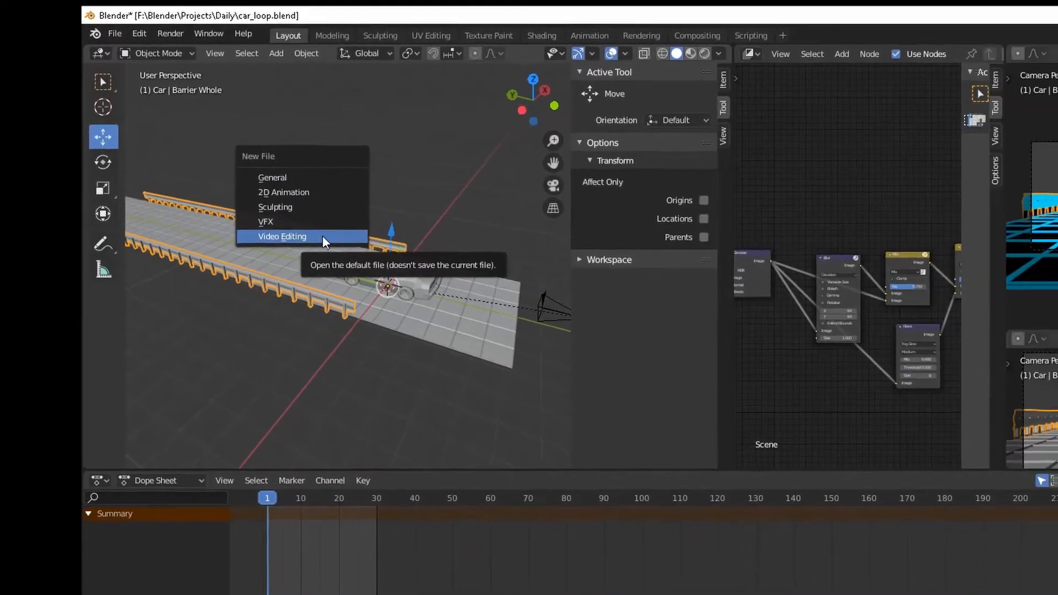
pyautogui.click(353, 250)
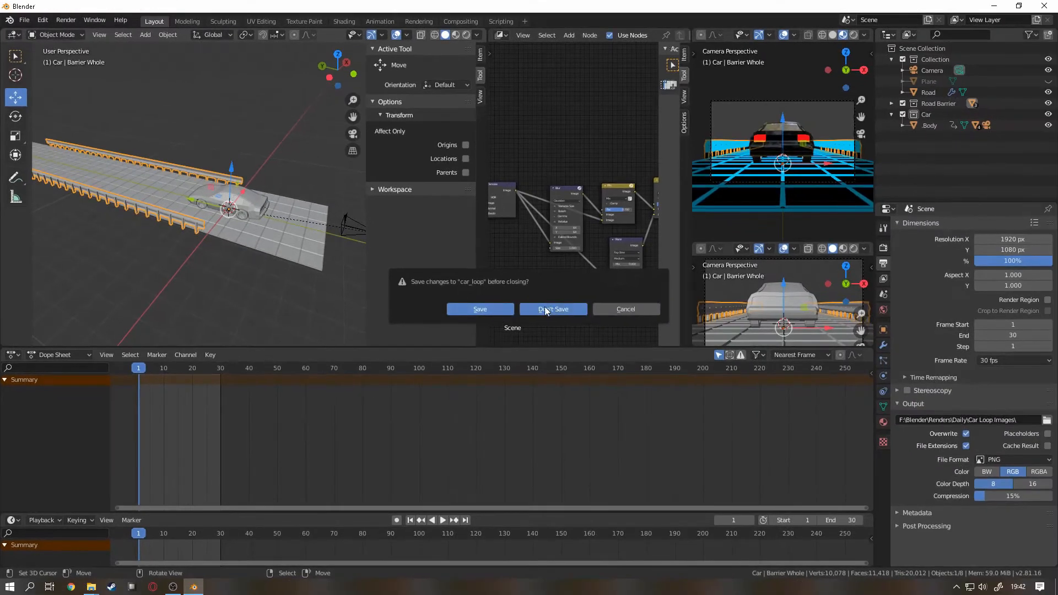
pyautogui.click(545, 309)
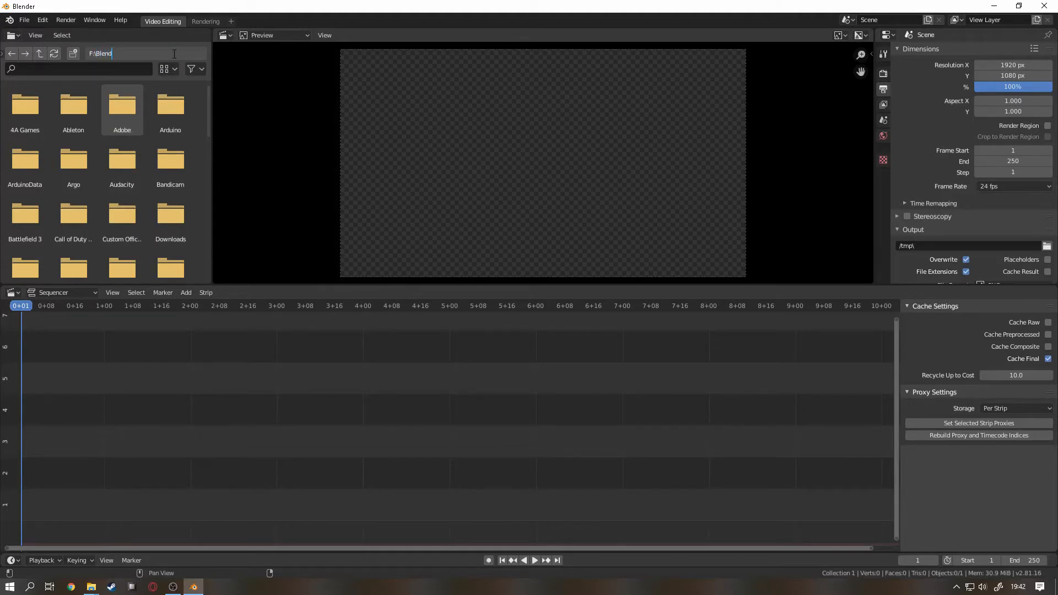
# Step: Browse to the folder F:\Blender\Renders\Daily\Car Loop Images in the file browser
pyautogui.write('er')
pyautogui.press('Return')
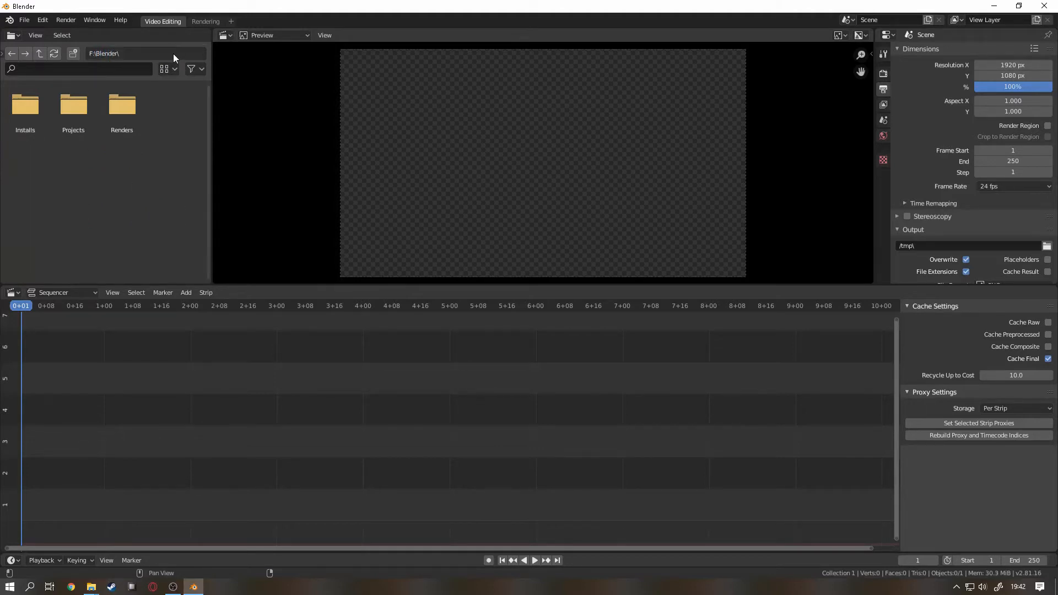
pyautogui.doubleClick(134, 118)
pyautogui.doubleClick(31, 108)
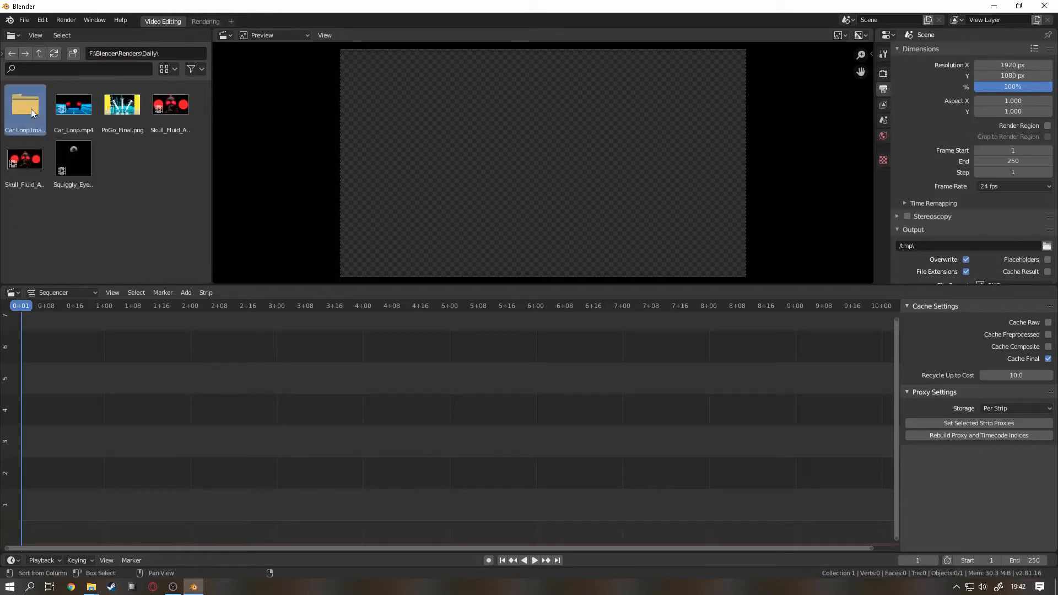
pyautogui.doubleClick(31, 107)
# Step: Select all the rendered PNG images, place them on the sequencer as one strip, and play it back
pyautogui.scroll(-3, 90, 187)
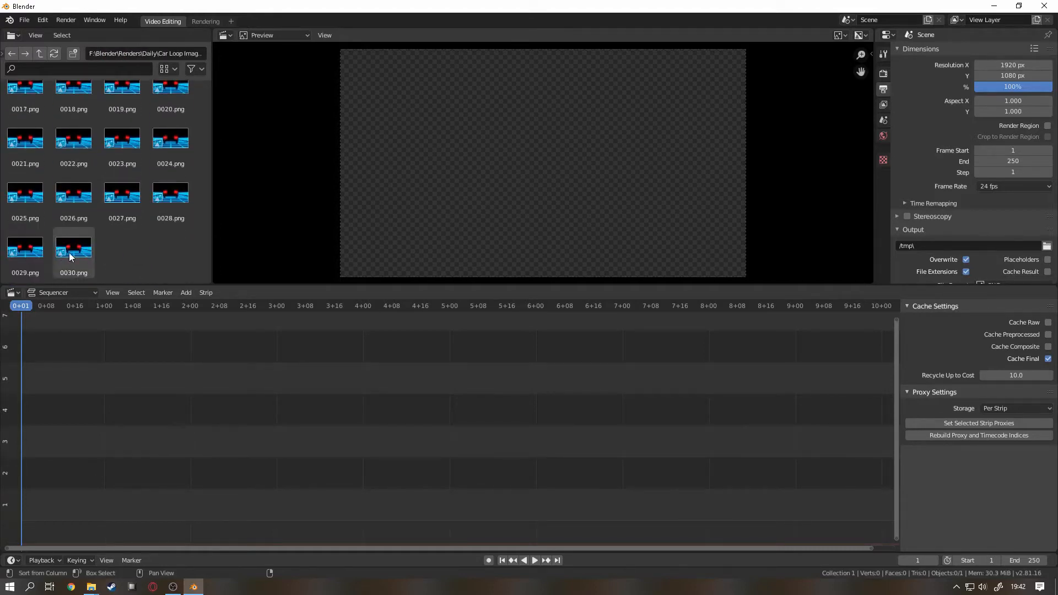
pyautogui.press('a')
pyautogui.scroll(3, 69, 254)
pyautogui.moveTo(69, 254); pyautogui.dragTo(72, 365)
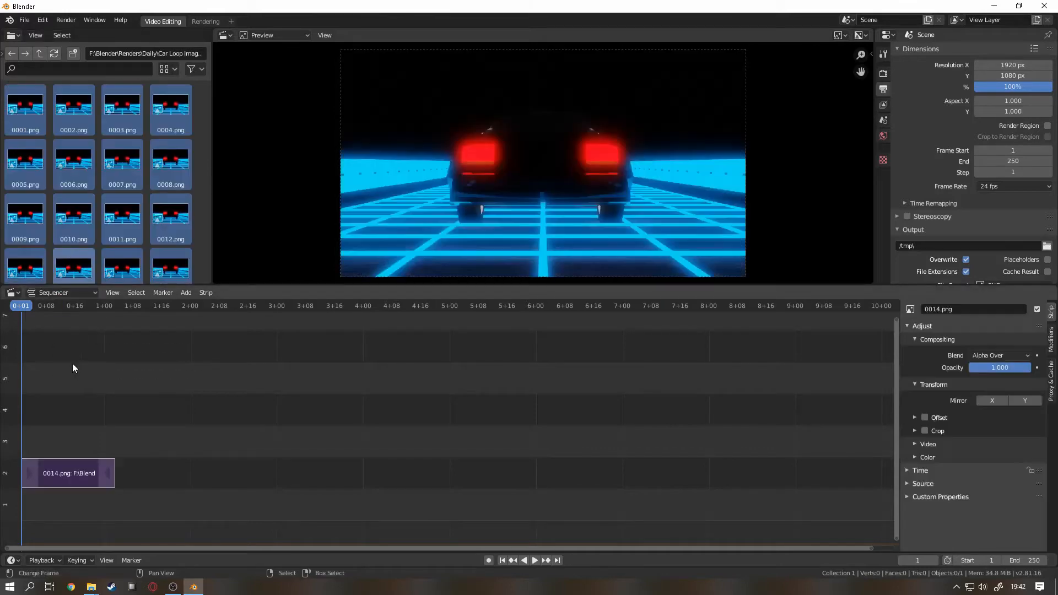
pyautogui.click(534, 559)
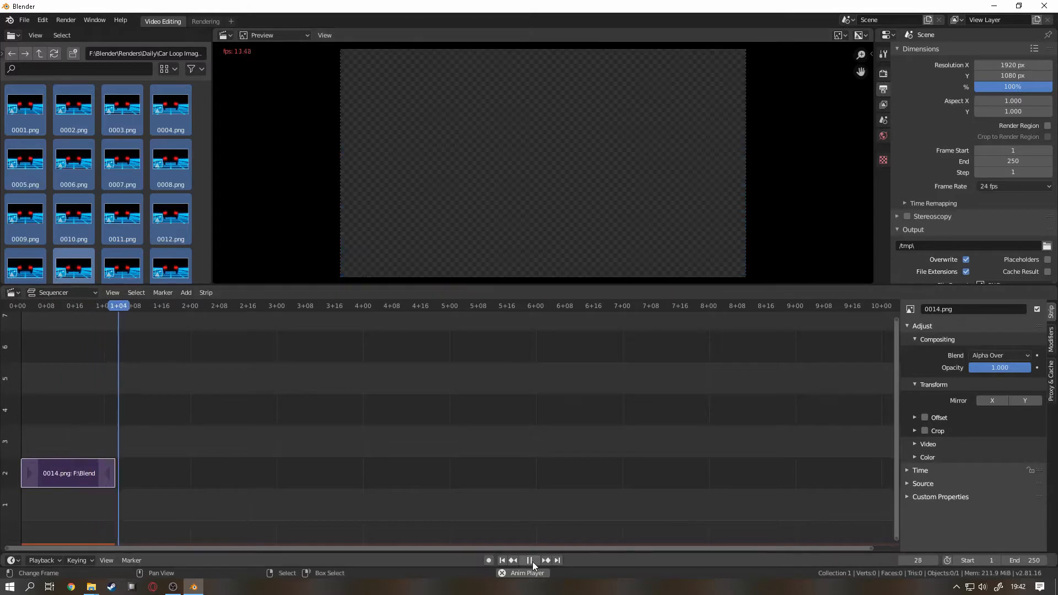
pyautogui.click(502, 559)
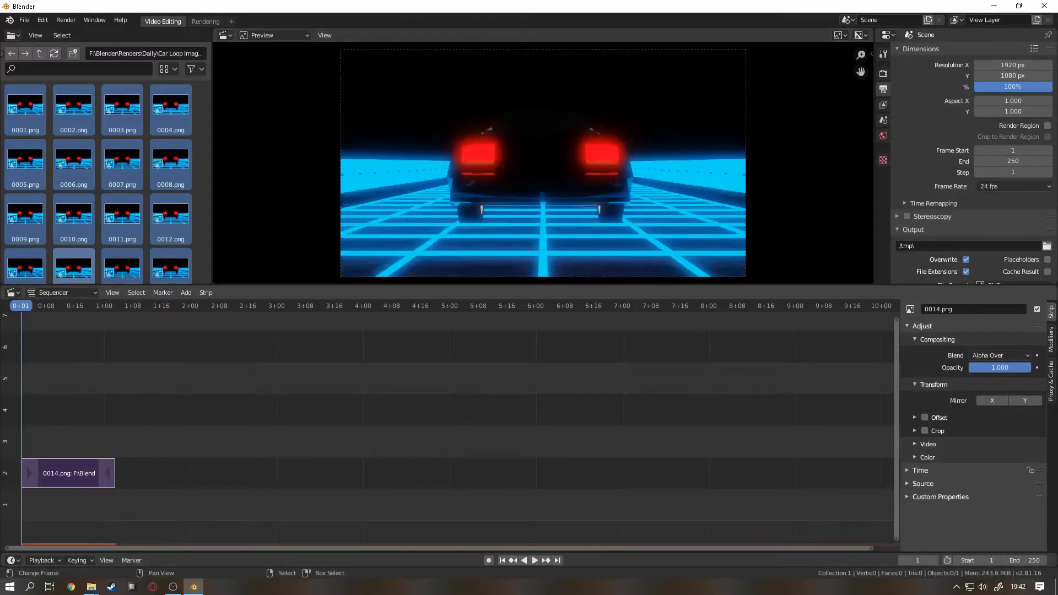
# Step: Erase the image strip from channel 2 of the sequencer and stop playback
pyautogui.click(92, 471)
pyautogui.press('x')
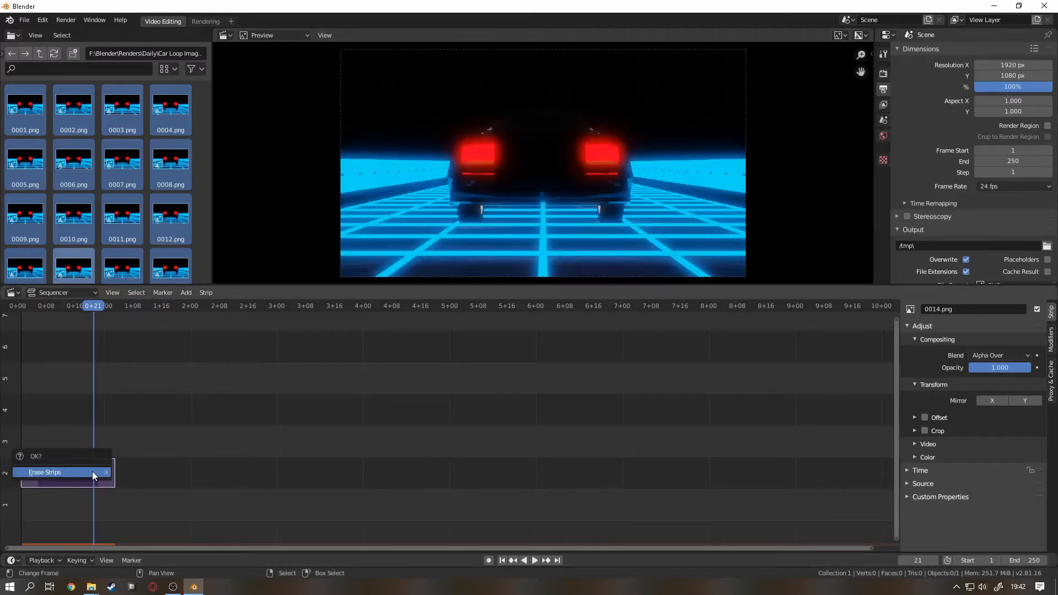
pyautogui.click(92, 472)
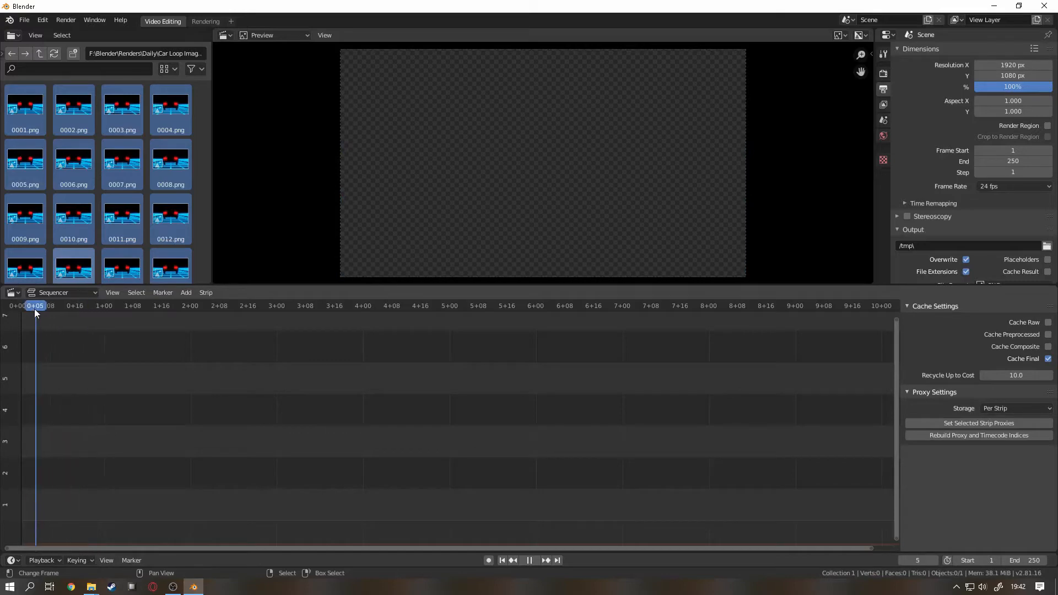
pyautogui.press('Escape')
# Step: Start adding an image sequence strip and select all the PNG images in the Car Loop Images folder
pyautogui.click(185, 292)
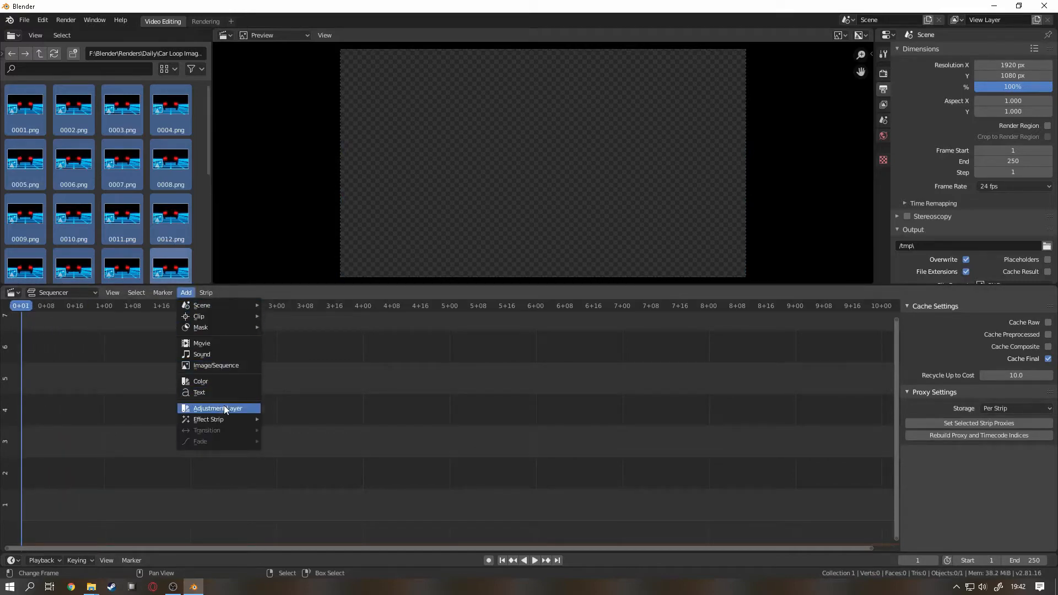
pyautogui.click(224, 366)
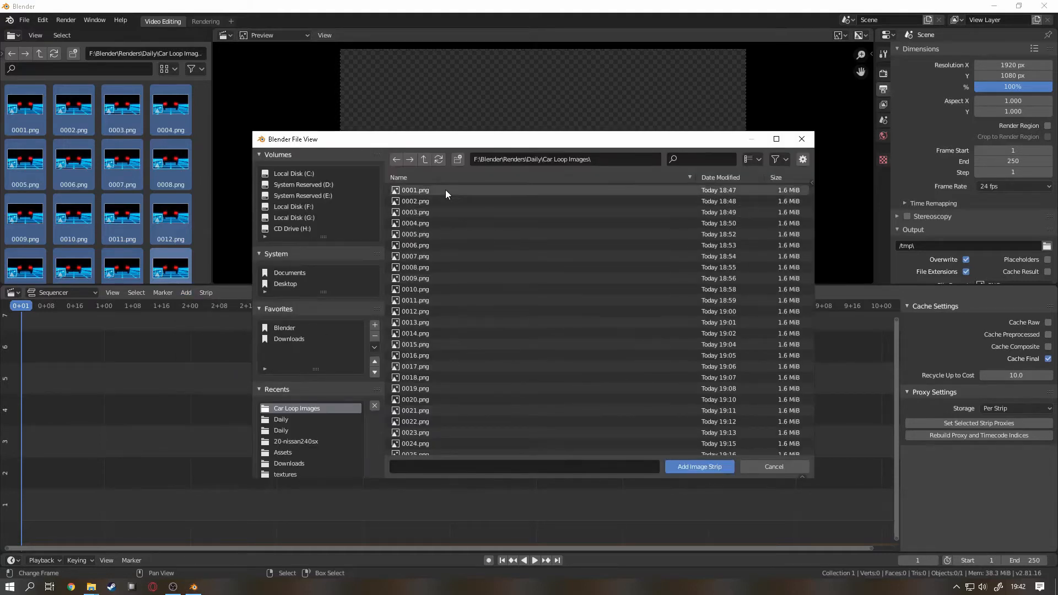
pyautogui.click(445, 189)
pyautogui.scroll(-1, 487, 321)
pyautogui.press('a')
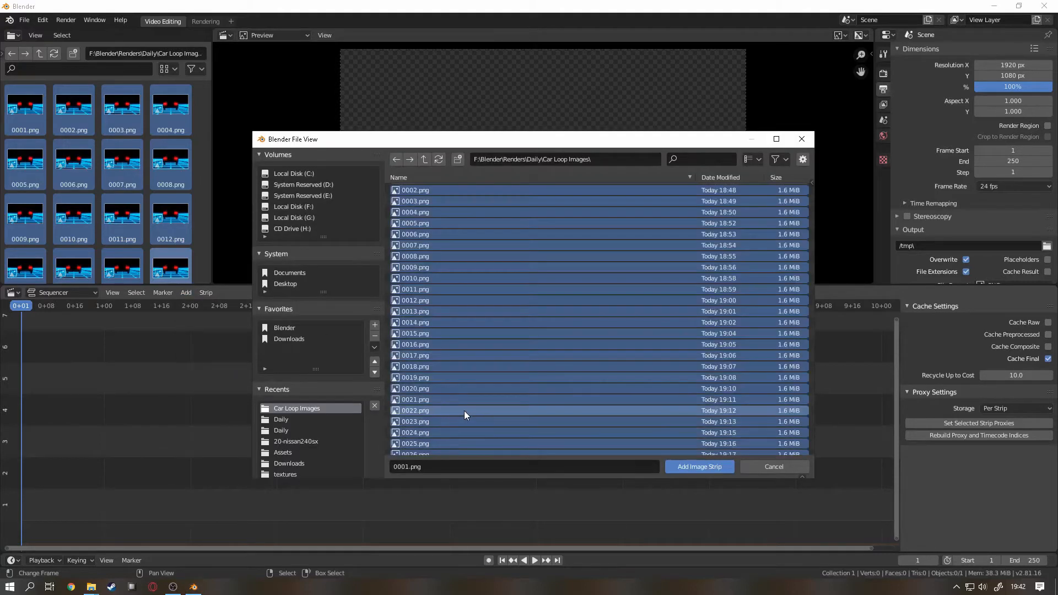
pyautogui.scroll(1, 465, 405)
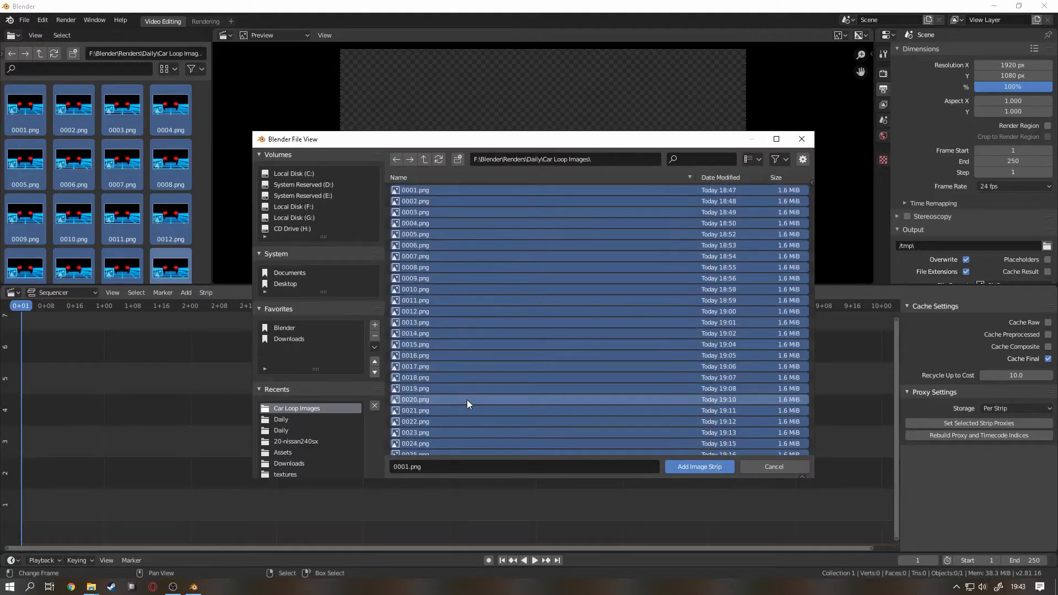
# Step: Pick 0001.png, 0030.png and 0019.png individually, and reselect the full set of images
pyautogui.click(450, 190)
pyautogui.scroll(-5, 449, 418)
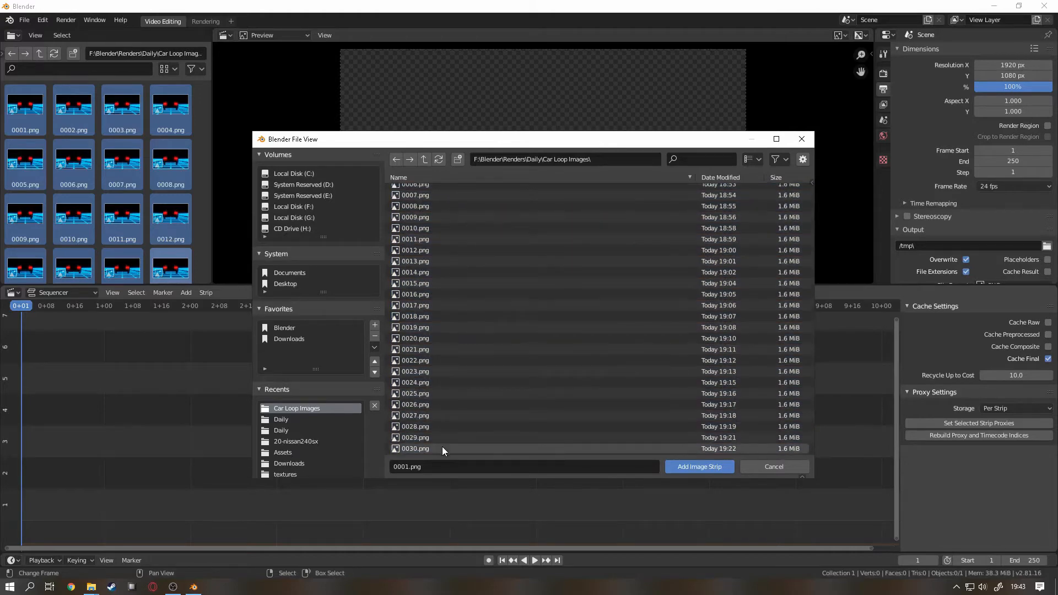
pyautogui.keyDown('shift'); pyautogui.click(441, 448); pyautogui.keyUp('shift')
pyautogui.scroll(5, 454, 387)
pyautogui.click(455, 388)
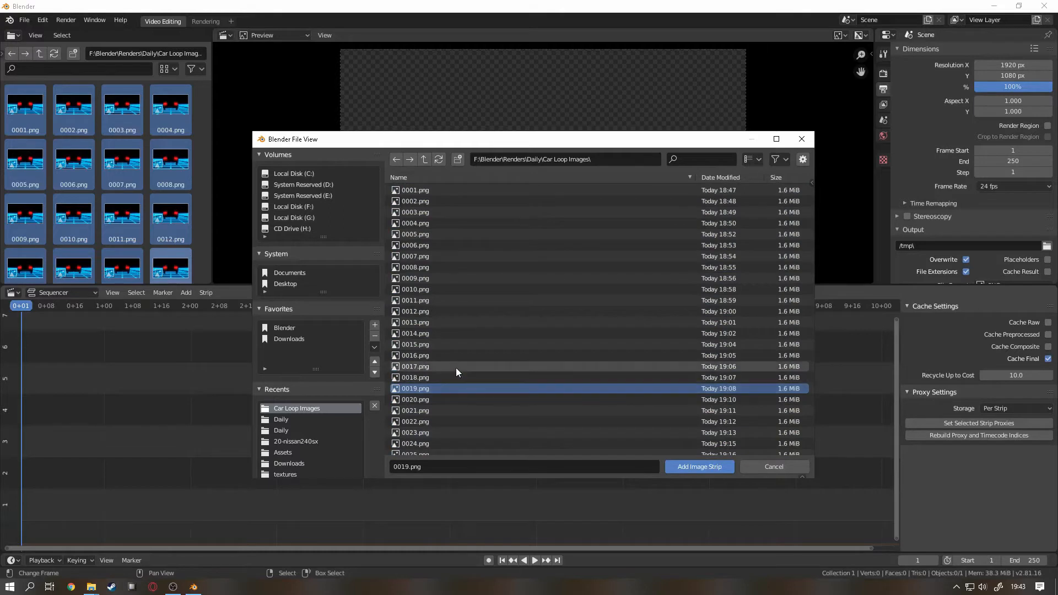
pyautogui.press('a')
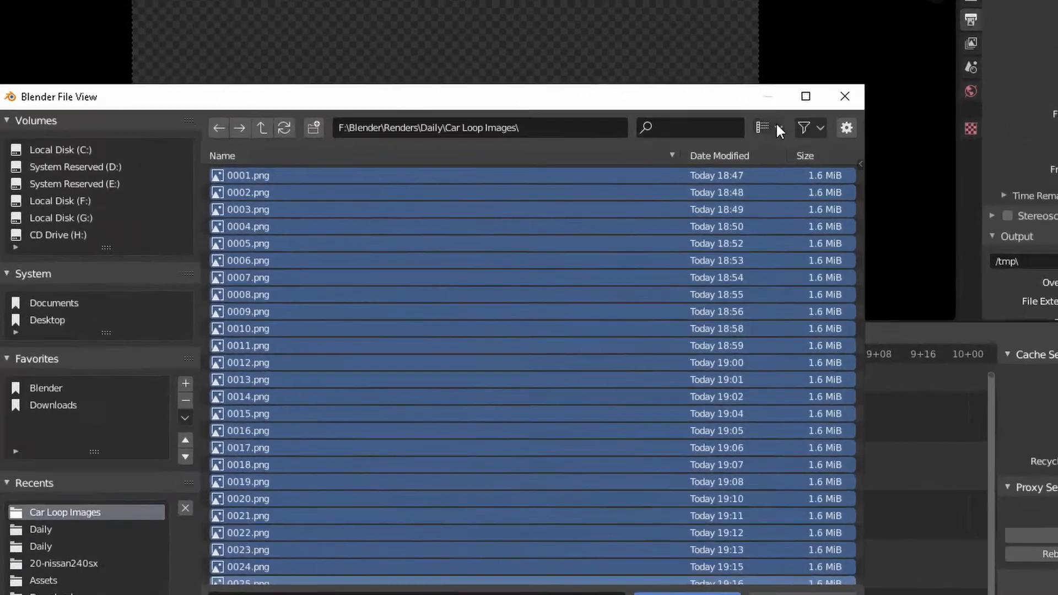
# Step: Show the import options and set the image strip's start frame to 1 and end frame to 30
pyautogui.click(798, 160)
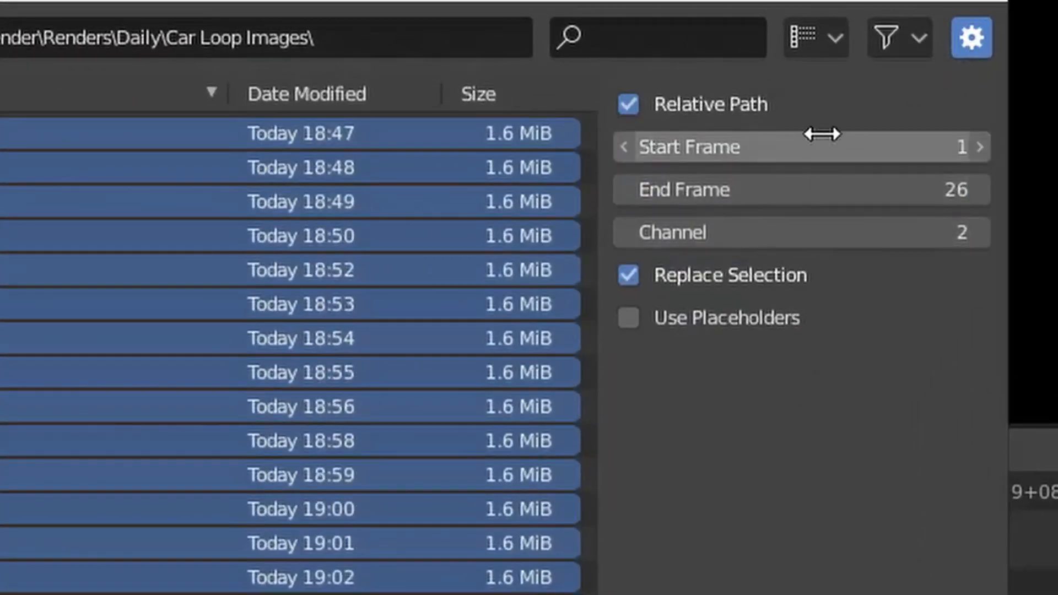
pyautogui.click(794, 165)
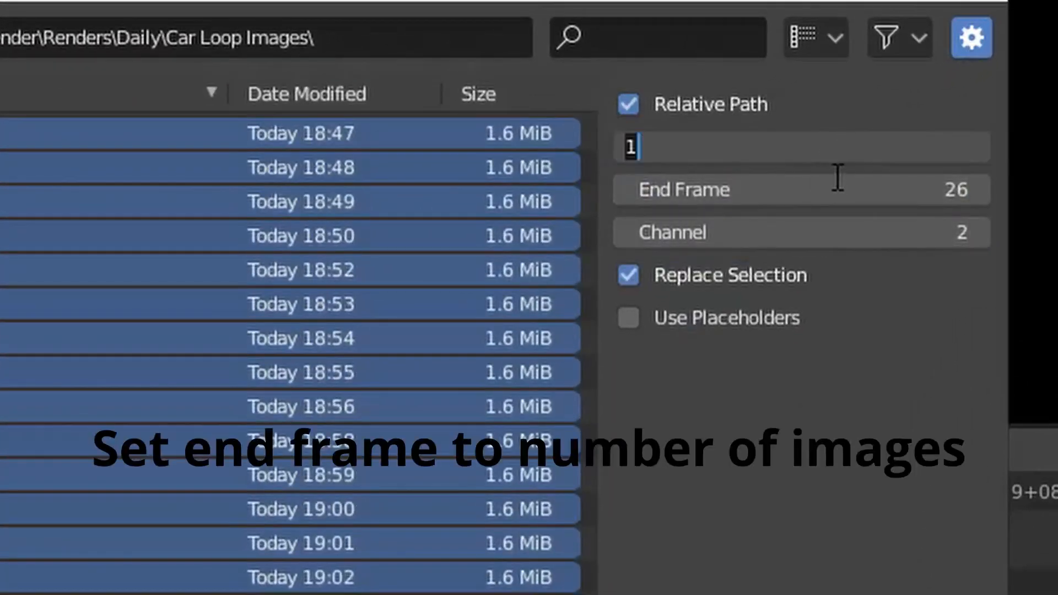
pyautogui.press('Return')
pyautogui.click(836, 183)
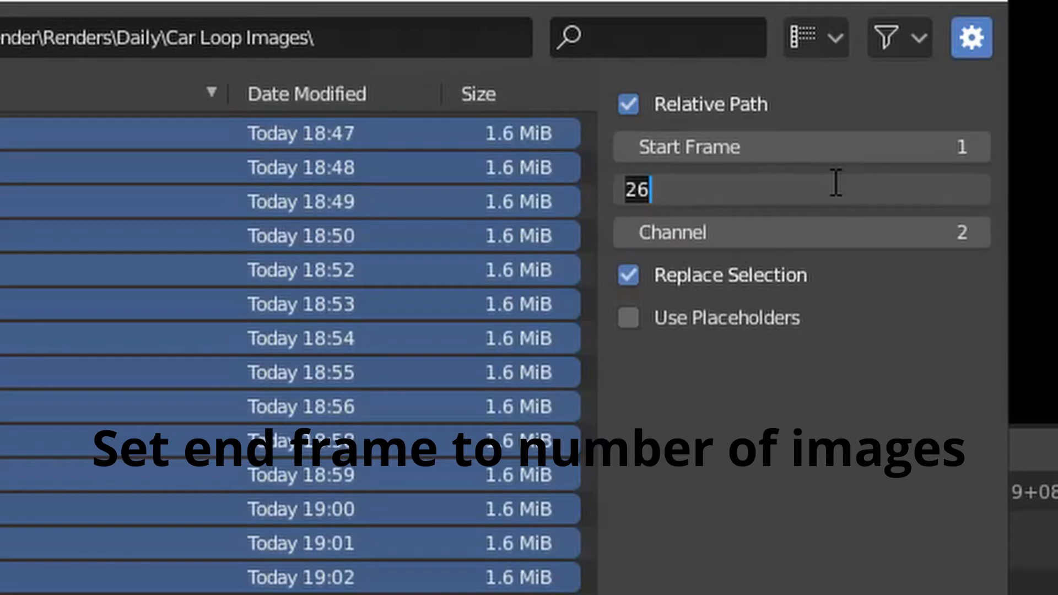
pyautogui.write('30')
pyautogui.press('Return')
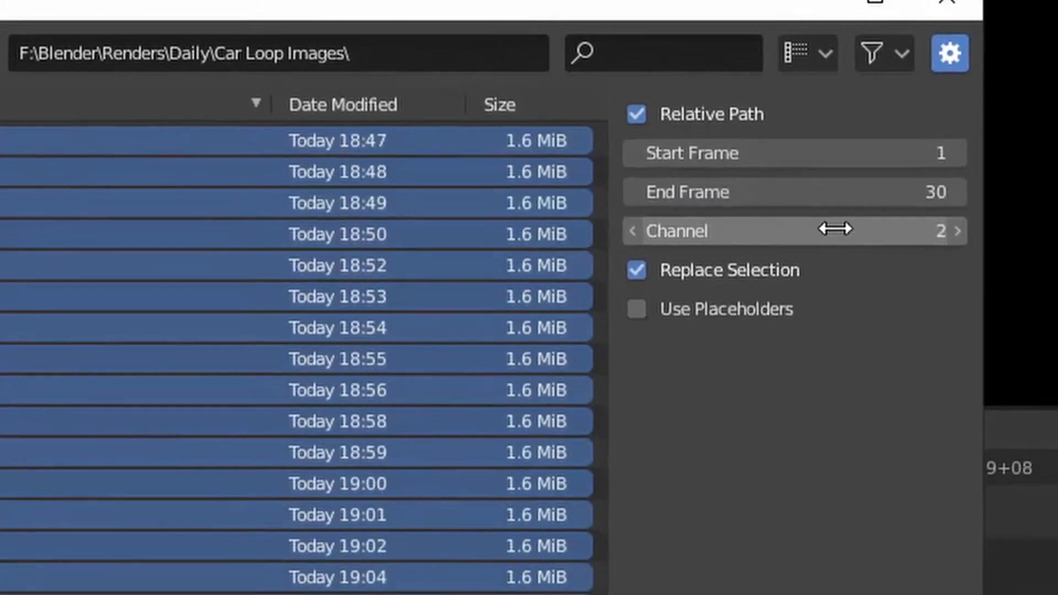
# Step: Set the channel to 7 and add the selected images to the sequencer as an image strip
pyautogui.moveTo(842, 232); pyautogui.dragTo(880, 232)
pyautogui.keyDown('ctrl'); pyautogui.scroll(-2, 760, 224); pyautogui.keyUp('ctrl')
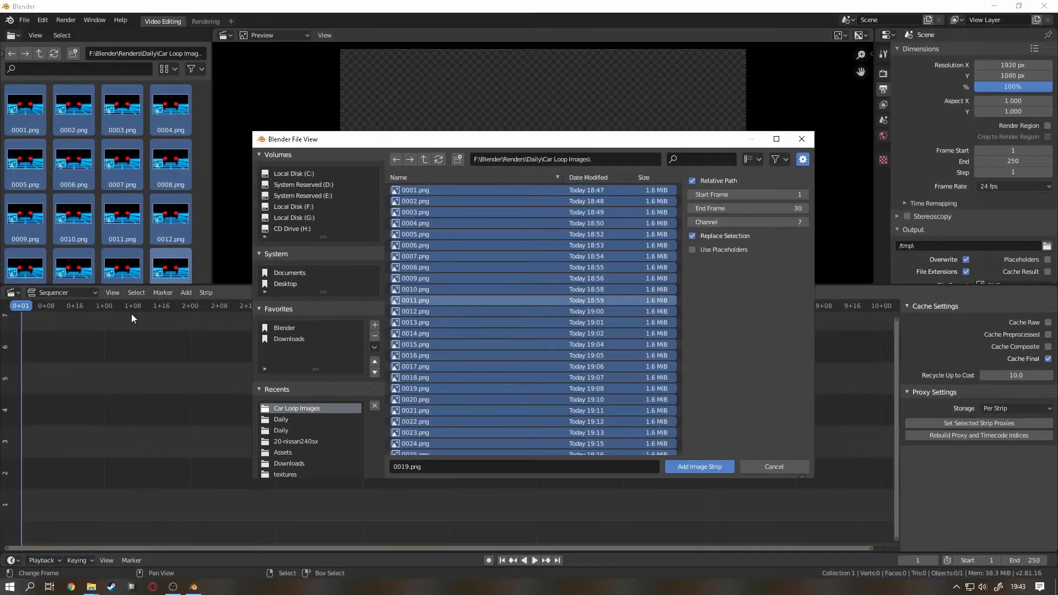
pyautogui.click(690, 466)
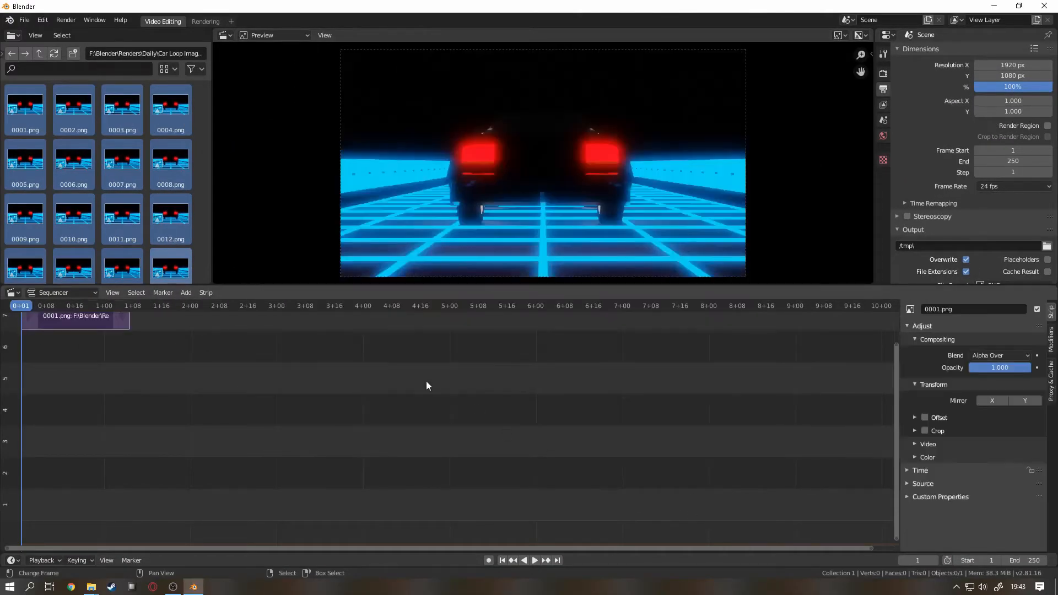
pyautogui.scroll(1, 135, 346)
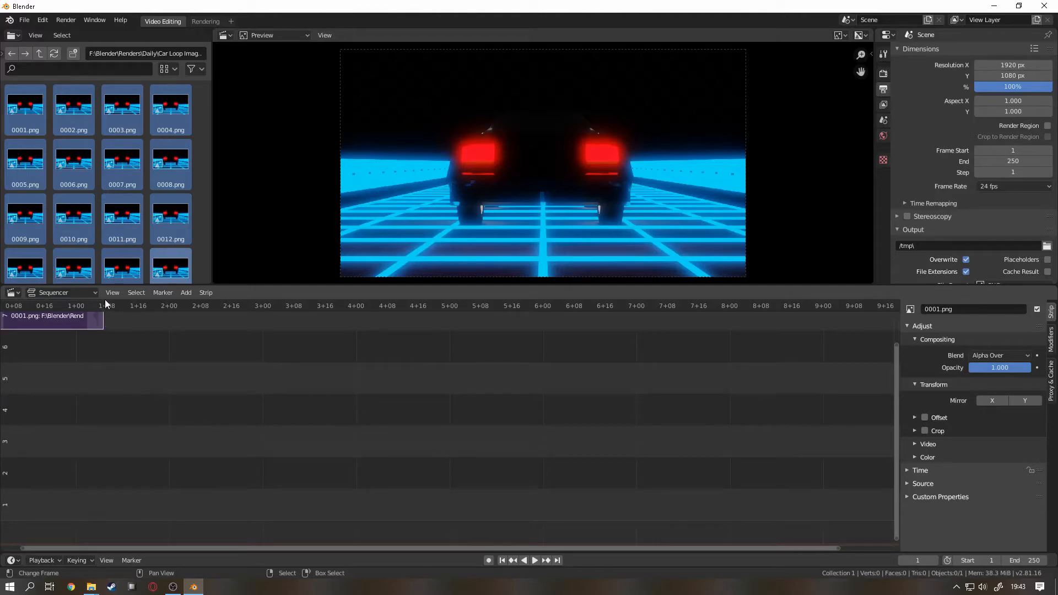
# Step: Set the scene's output frame rate to 30 fps
pyautogui.scroll(-1, 341, 448)
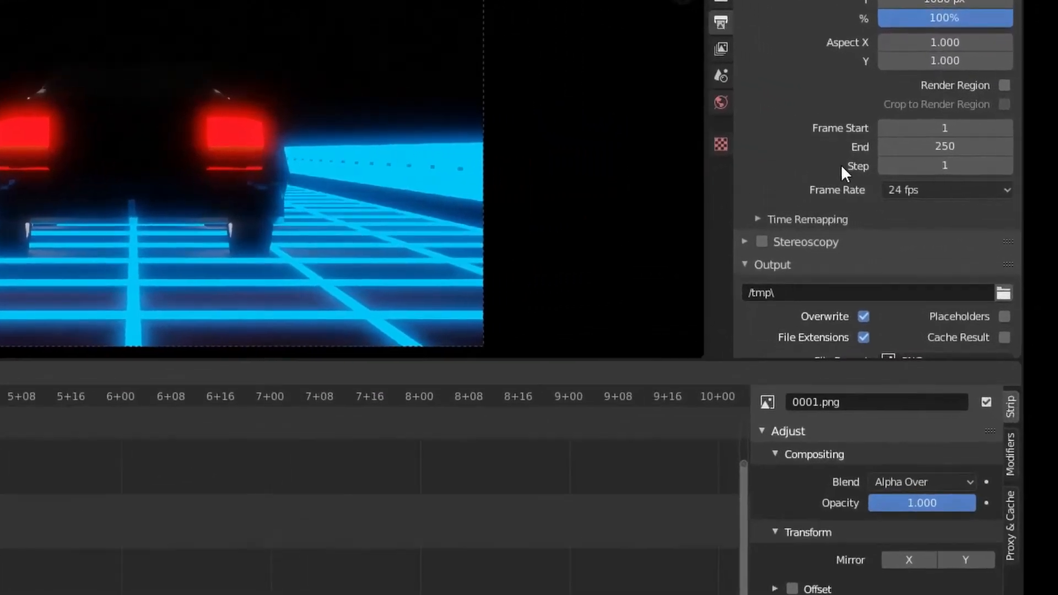
pyautogui.click(1005, 185)
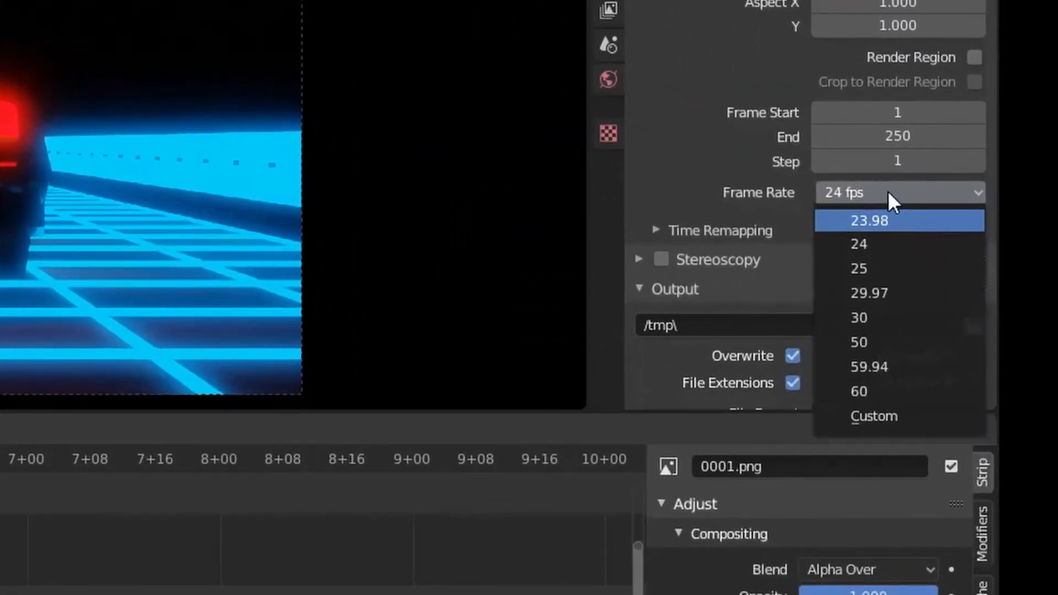
pyautogui.click(835, 190)
pyautogui.click(848, 193)
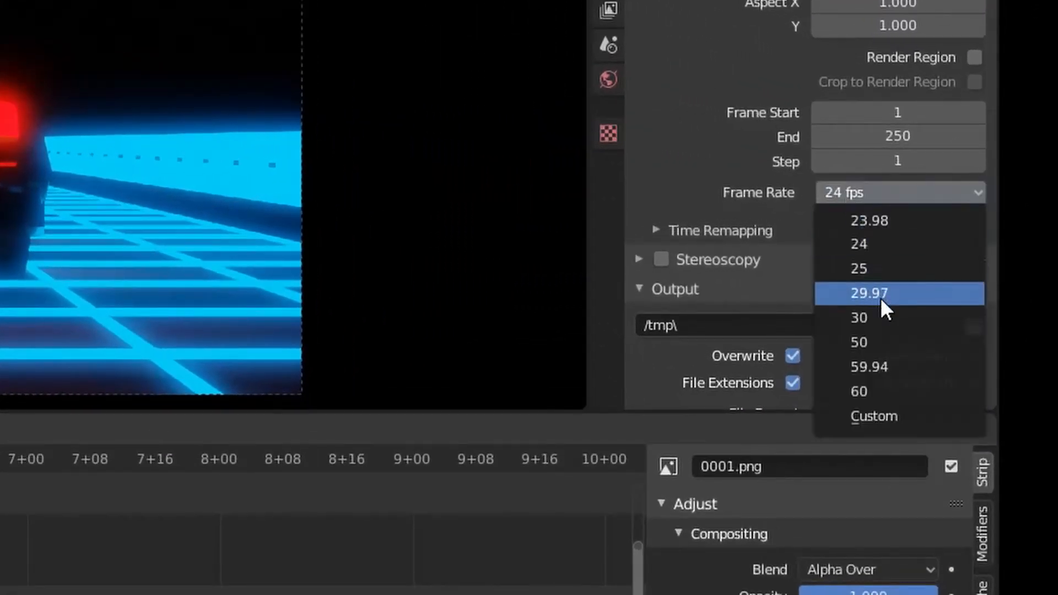
pyautogui.click(893, 317)
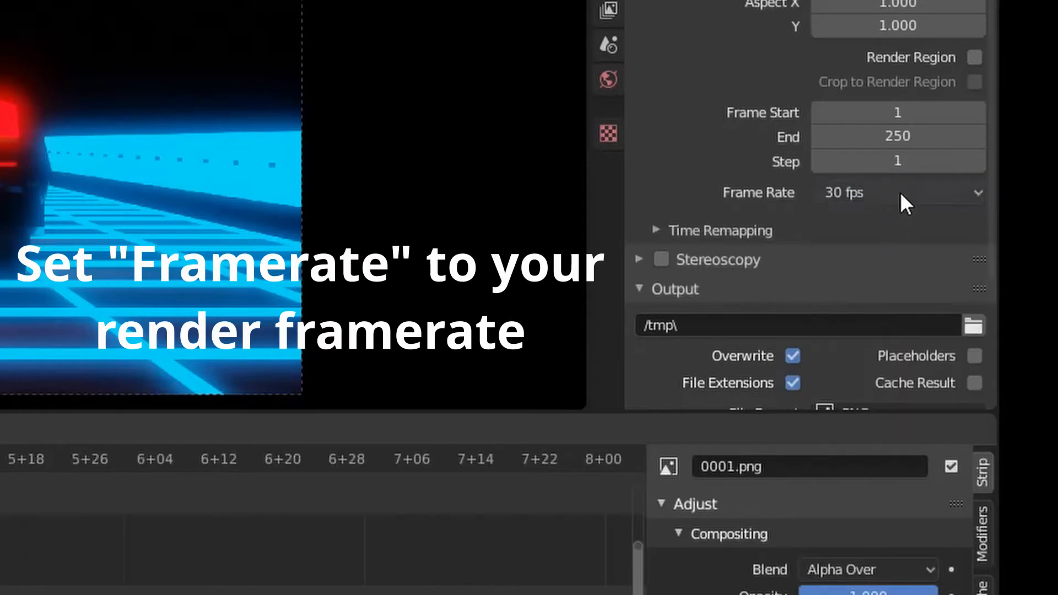
pyautogui.click(900, 194)
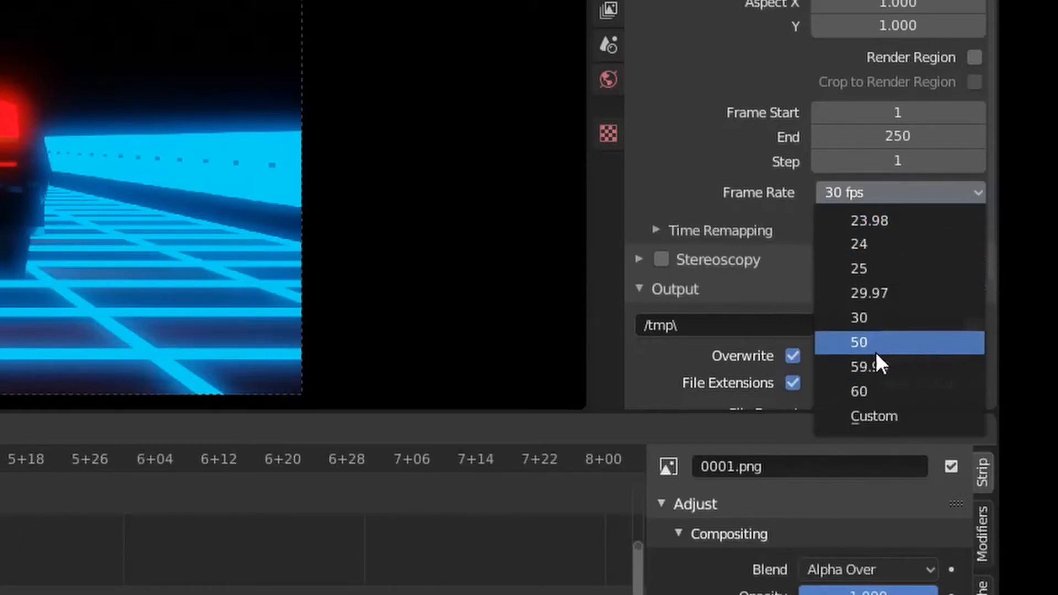
# Step: Set the scene's end frame to 30
pyautogui.click(895, 137)
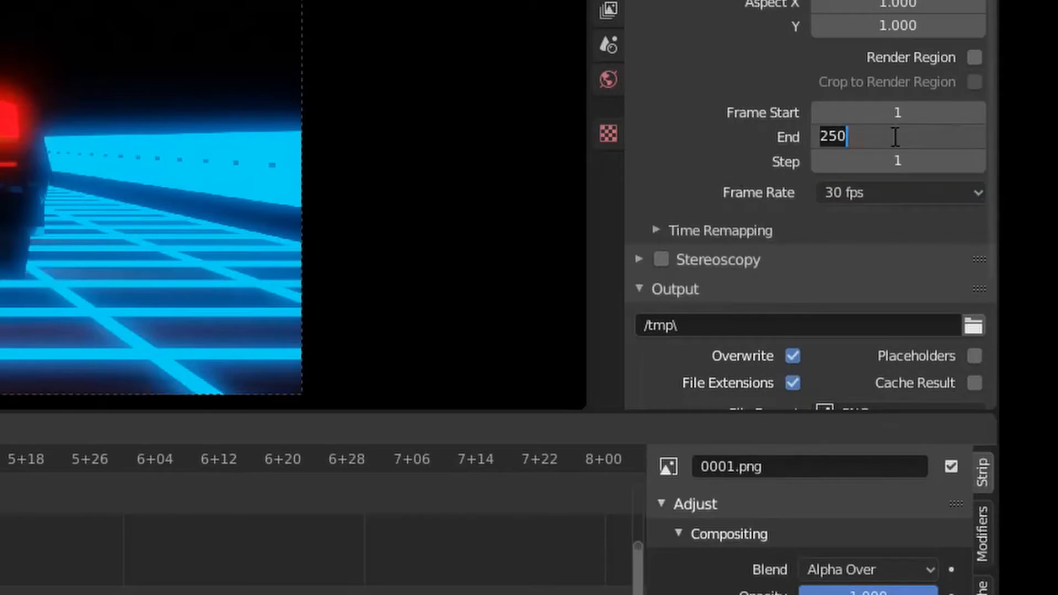
pyautogui.write('30')
pyautogui.press('Return')
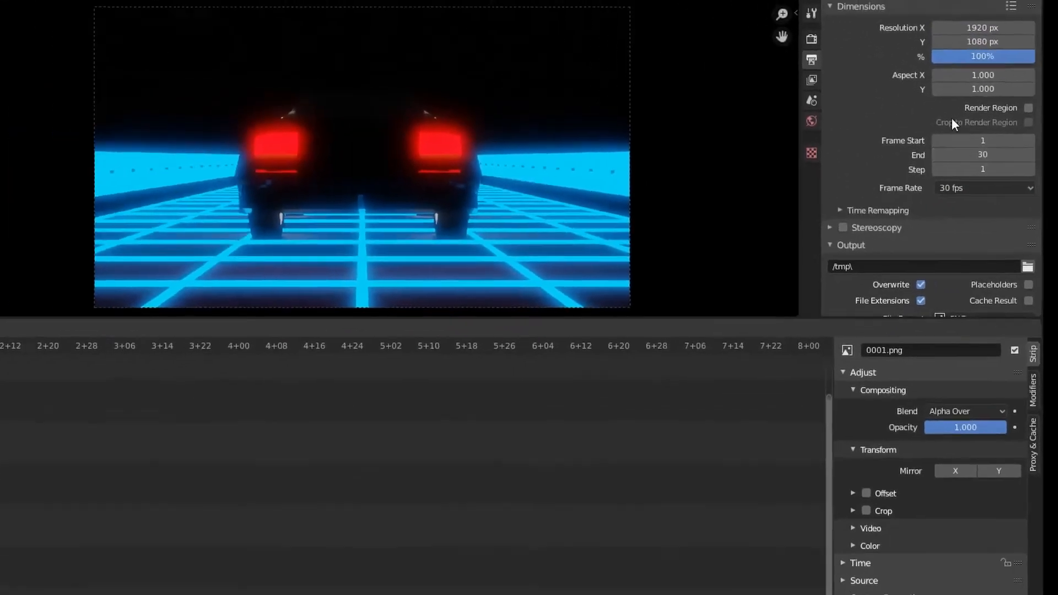
pyautogui.scroll(5, 111, 404)
pyautogui.scroll(-4, 111, 404)
pyautogui.scroll(3, 104, 380)
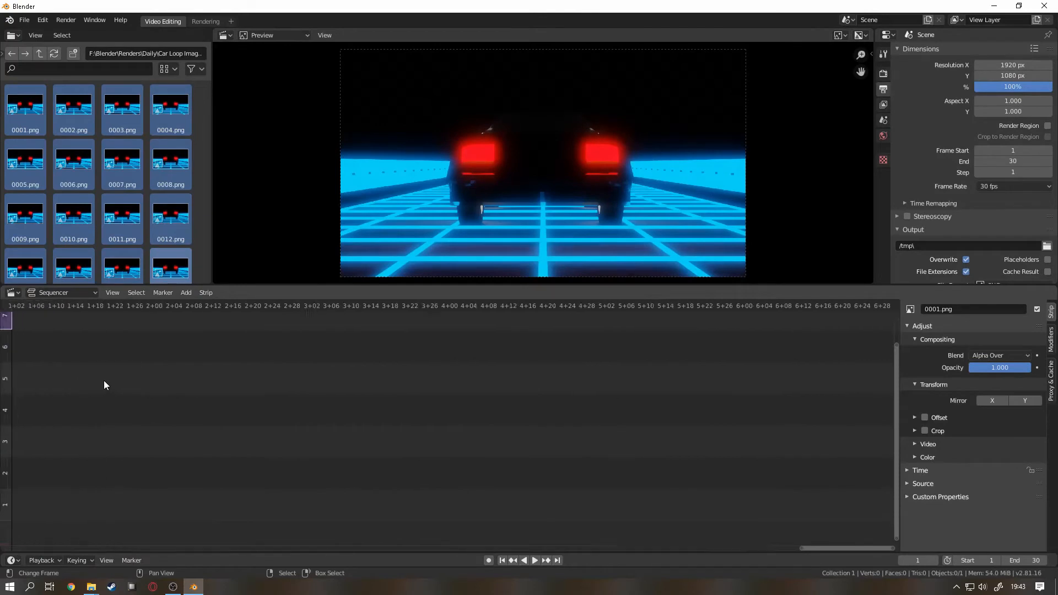
pyautogui.scroll(-1, 104, 380)
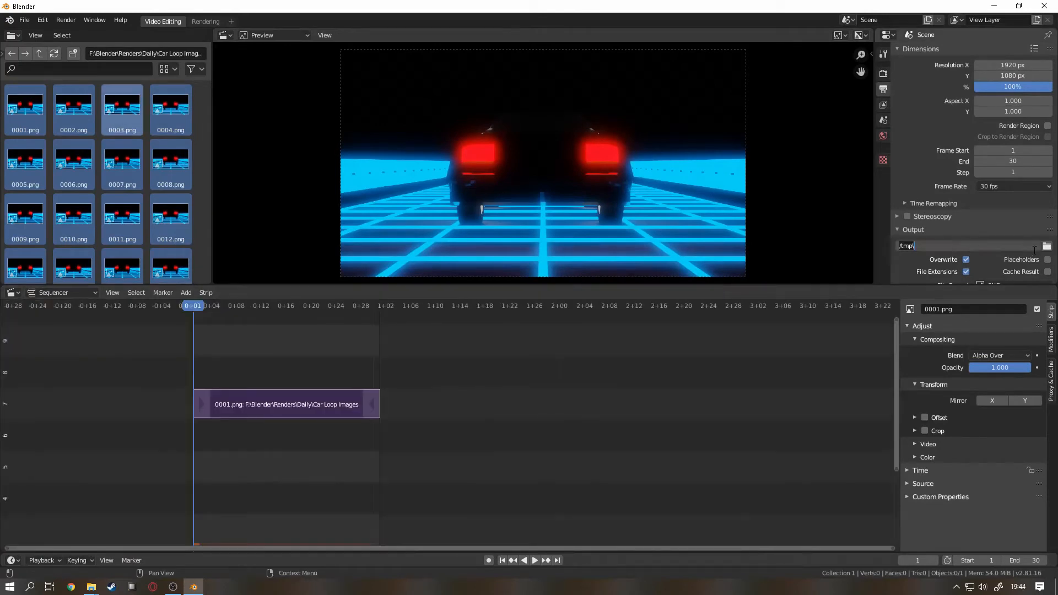
# Step: Set the render output path to F:\Blender\Renders\Daily\tutorial
pyautogui.click(1045, 246)
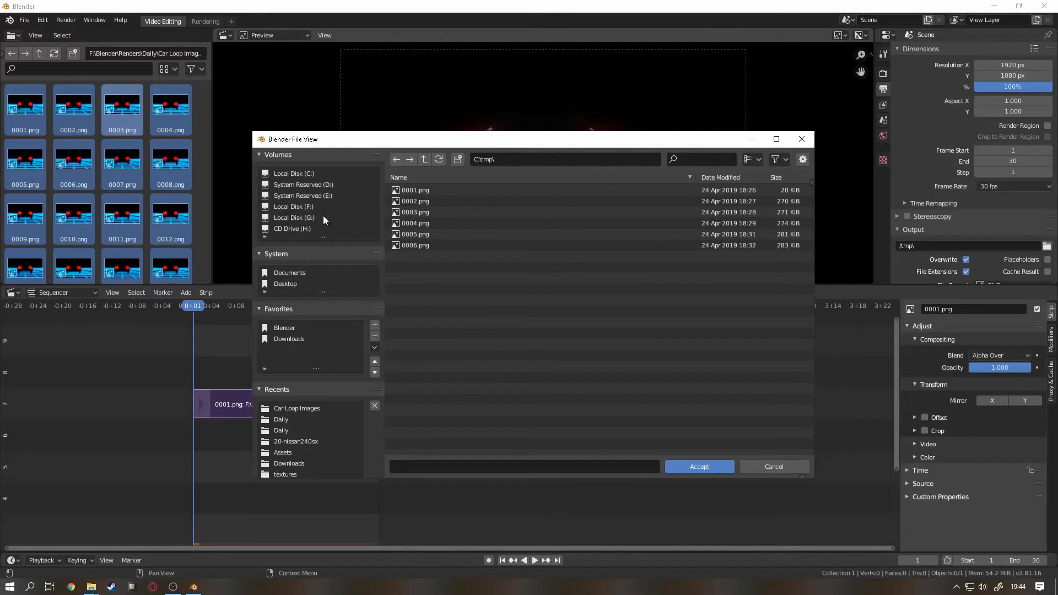
pyautogui.click(312, 328)
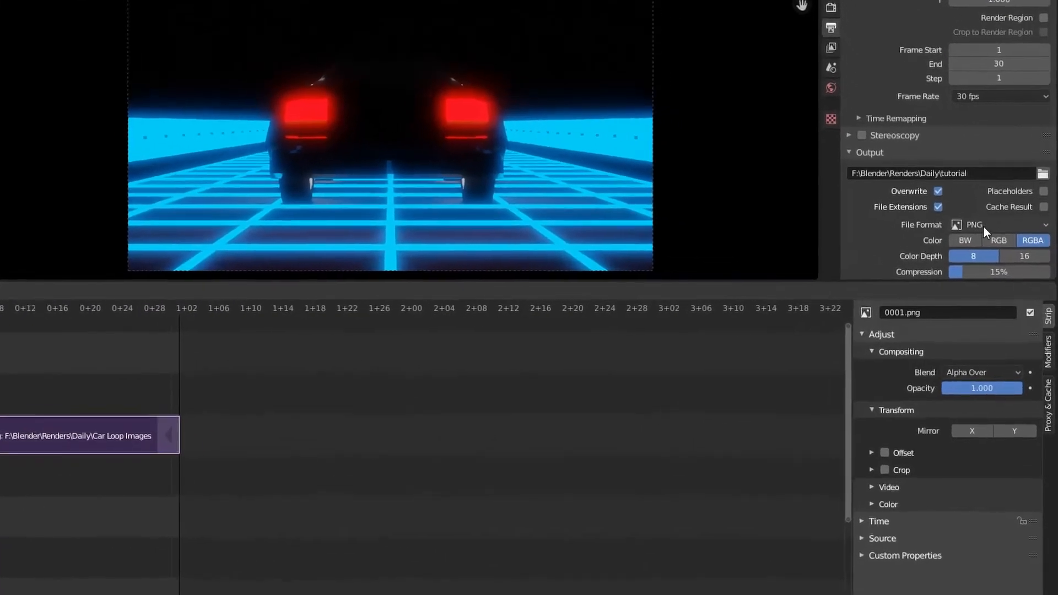
# Step: Try the AVI JPEG and AVI Raw movie formats as the output file format
pyautogui.click(942, 214)
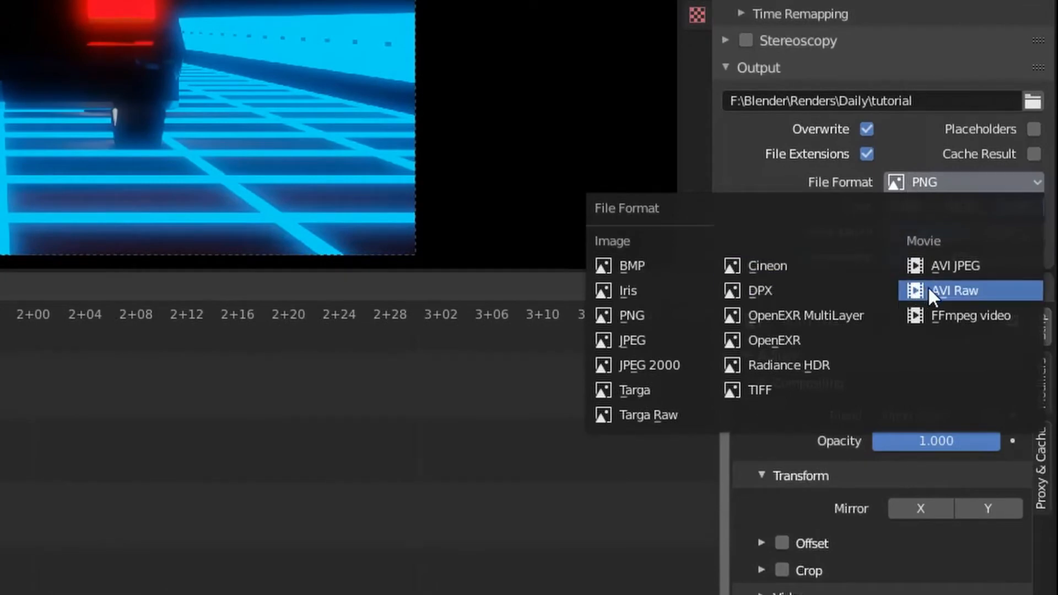
pyautogui.click(961, 270)
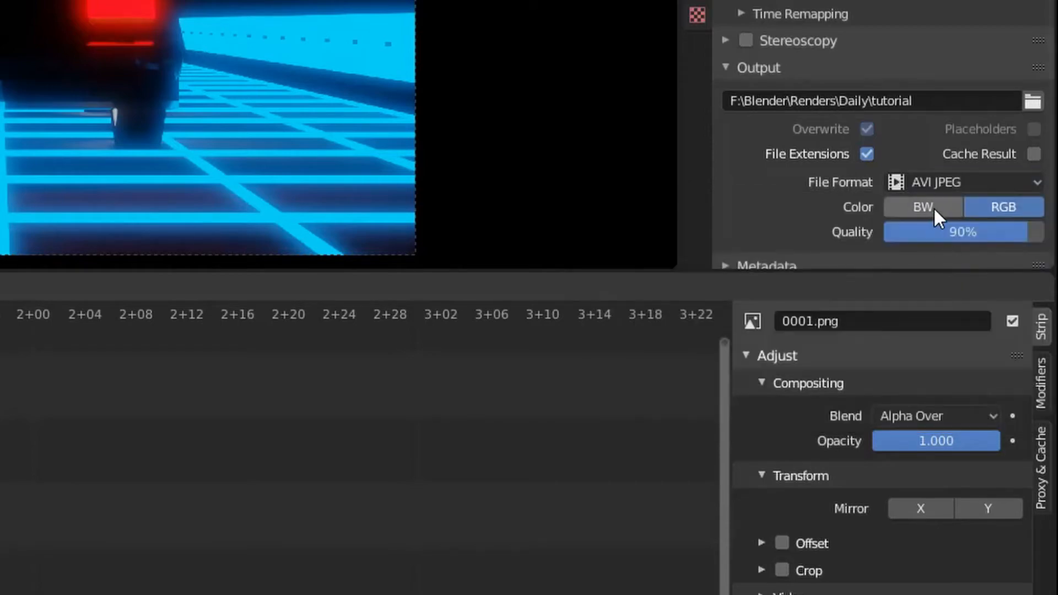
pyautogui.click(953, 182)
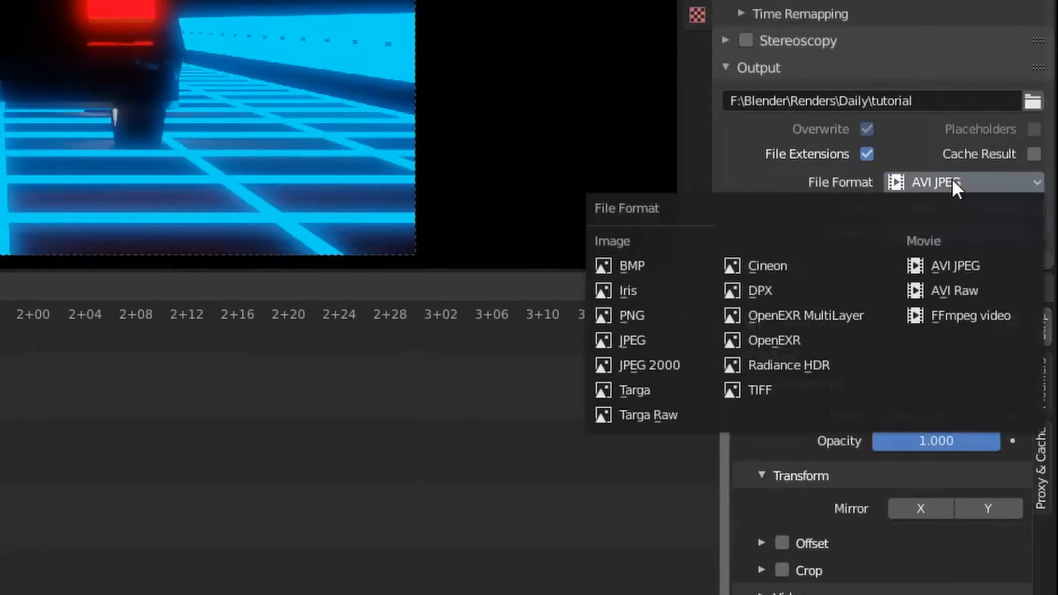
pyautogui.click(965, 284)
pyautogui.scroll(-1, 931, 179)
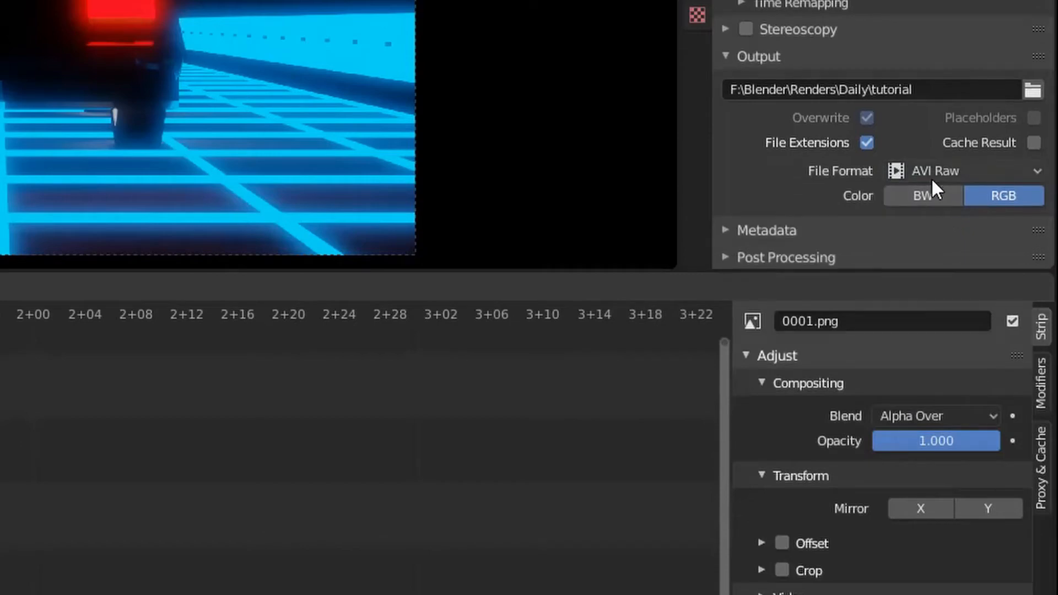
# Step: Set the output file format to FFmpeg video and its encoding container to MPEG-4
pyautogui.click(936, 174)
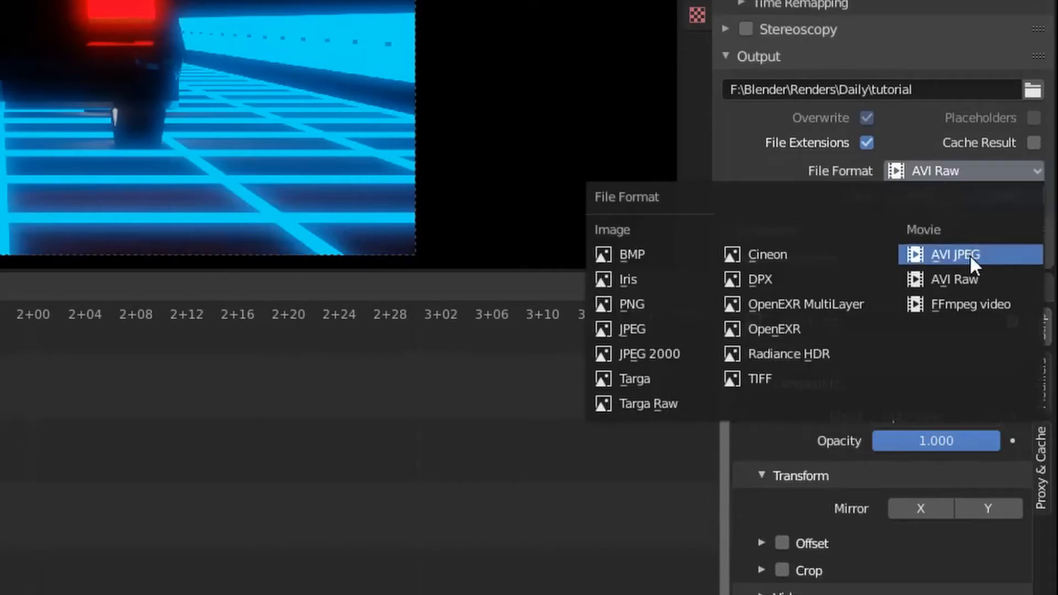
pyautogui.click(966, 305)
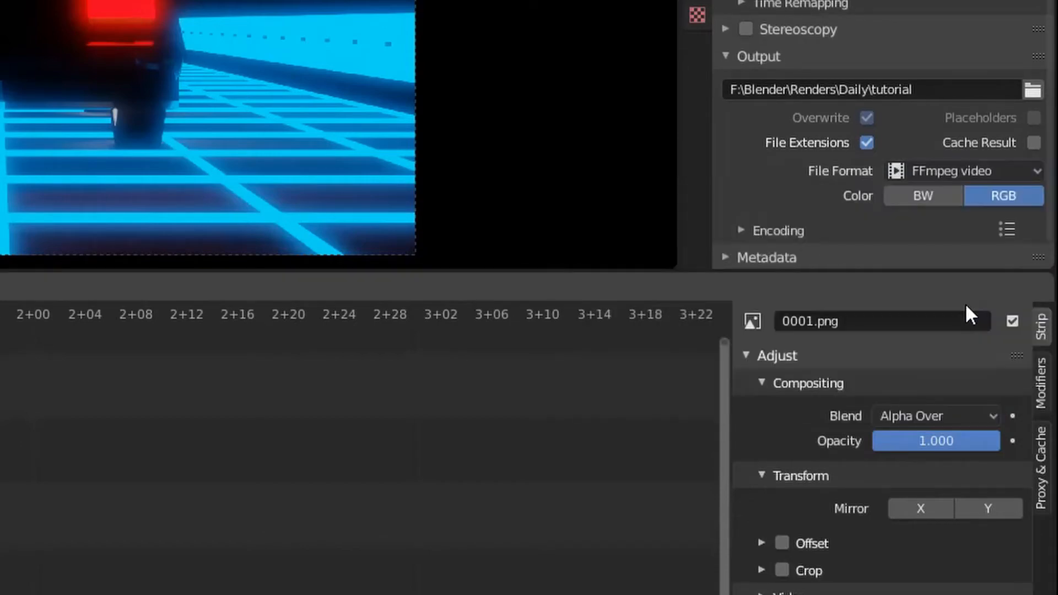
pyautogui.scroll(-2, 944, 215)
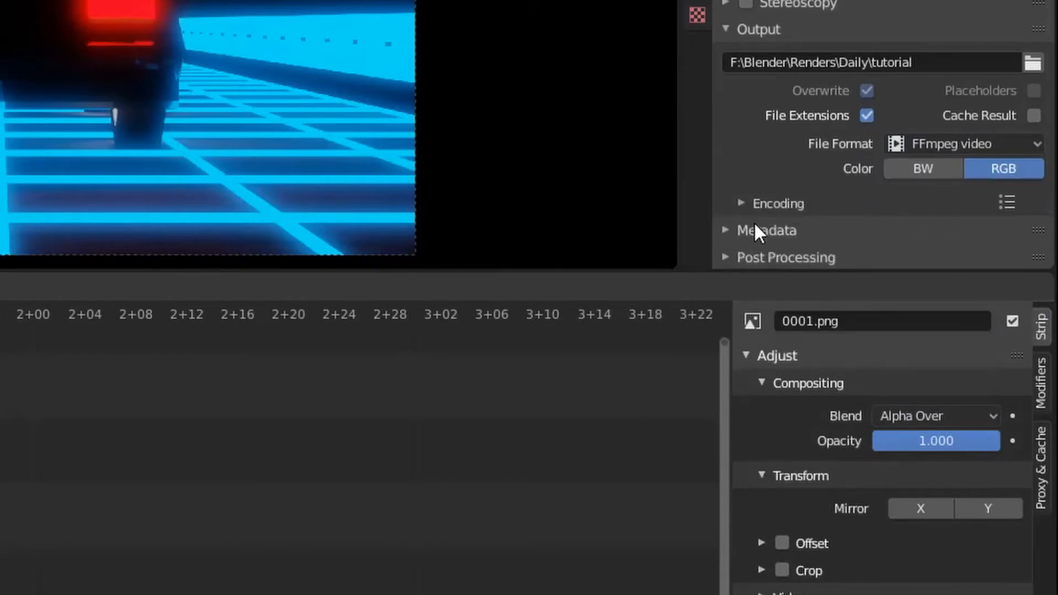
pyautogui.click(750, 203)
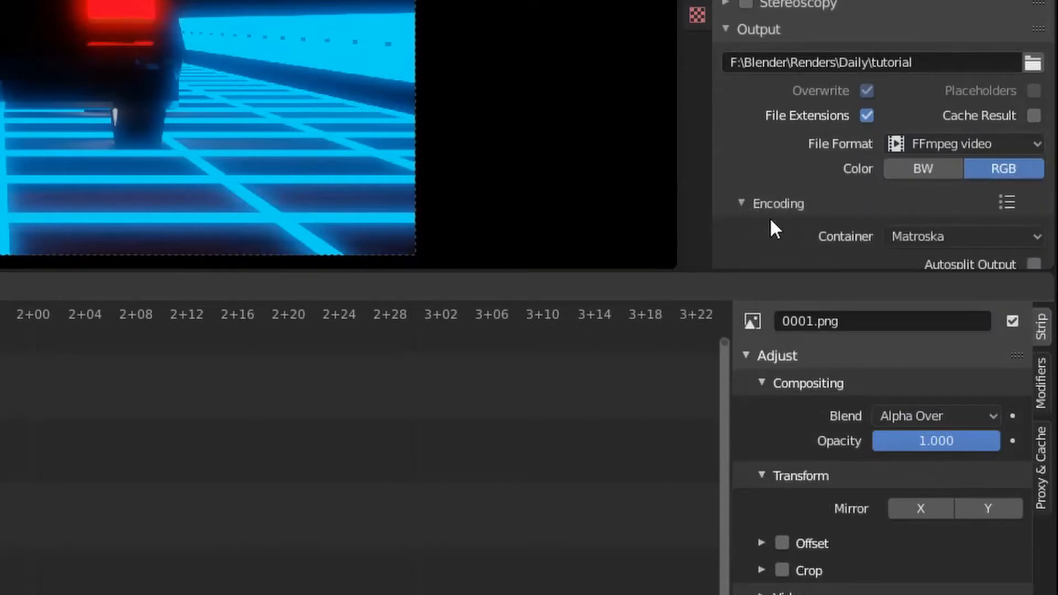
pyautogui.click(917, 236)
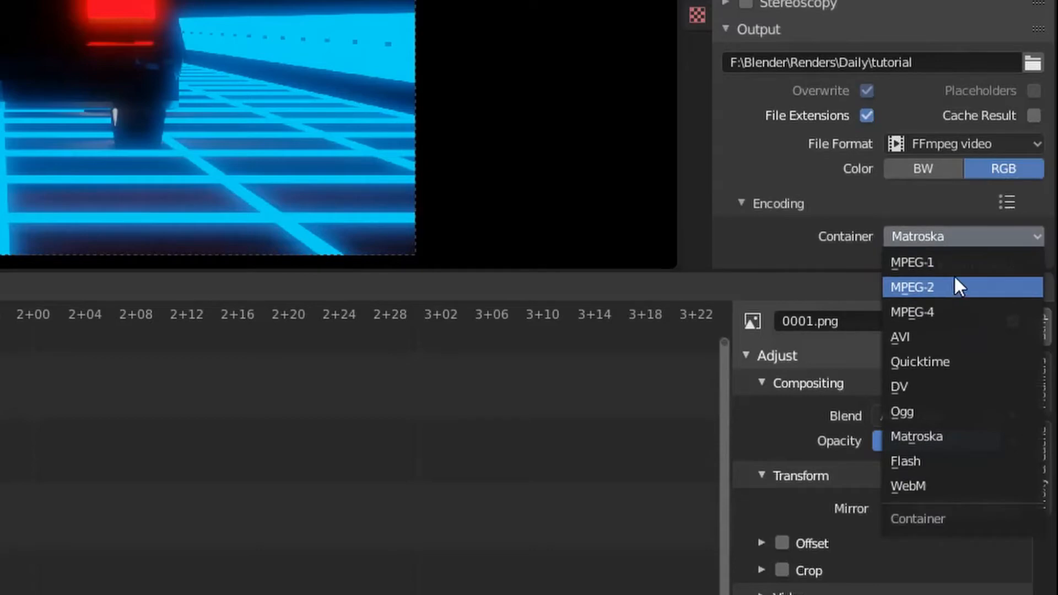
pyautogui.click(958, 312)
pyautogui.scroll(-5, 911, 203)
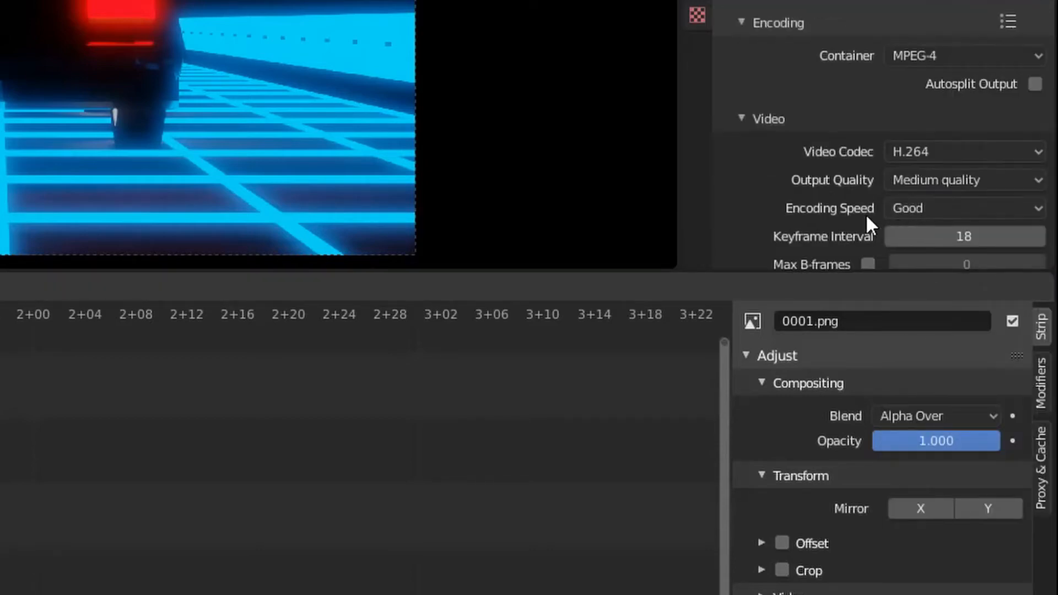
pyautogui.scroll(-5, 859, 118)
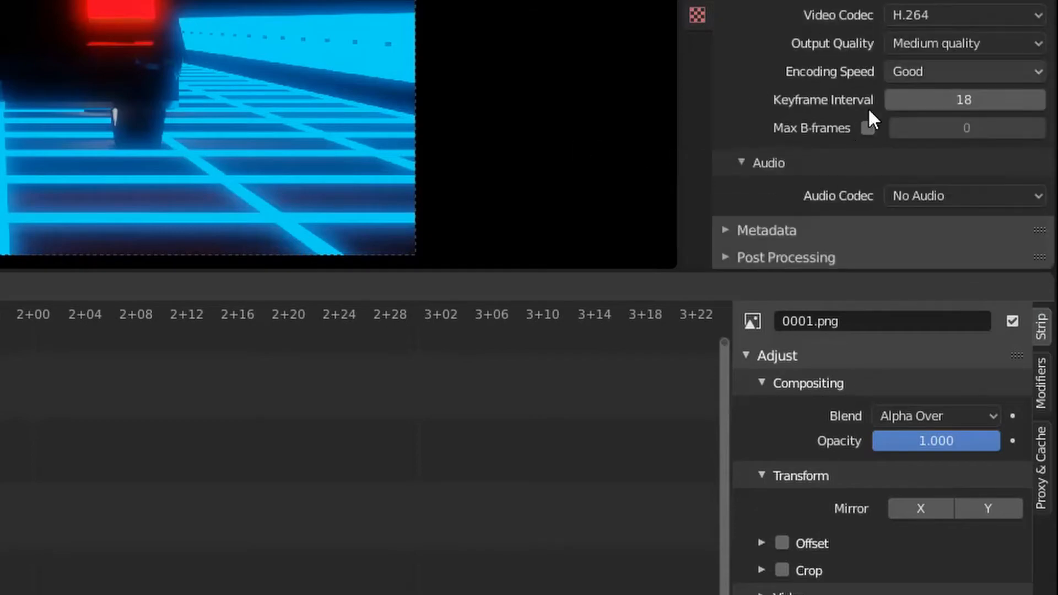
pyautogui.scroll(12, 947, 80)
pyautogui.scroll(3, 943, 65)
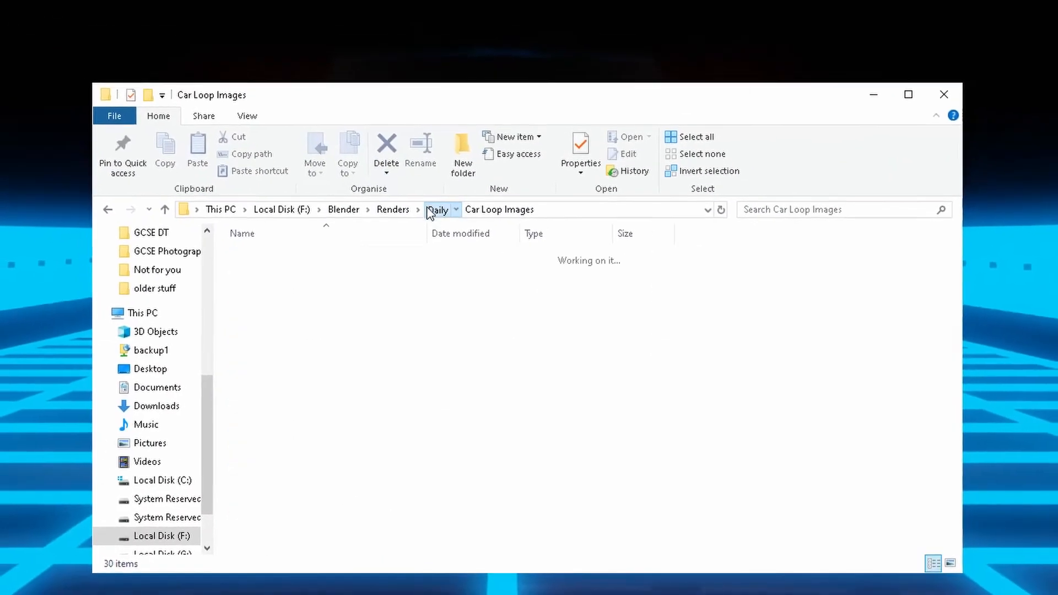
# Step: Play tutorial0001-0030.mp4 from the Daily folder in File Explorer, and close the video player
pyautogui.click(435, 210)
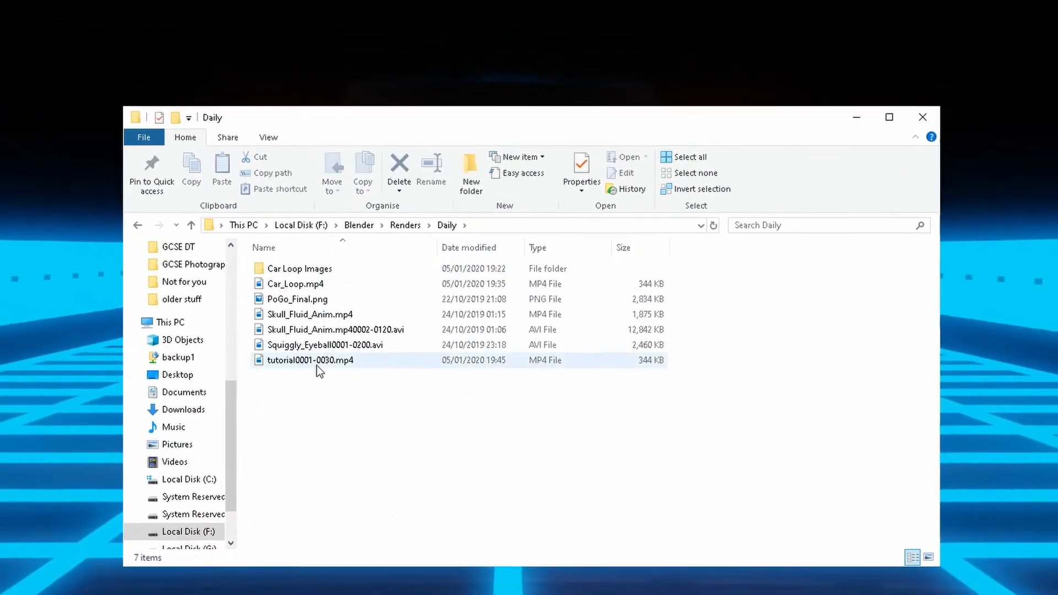
pyautogui.doubleClick(318, 362)
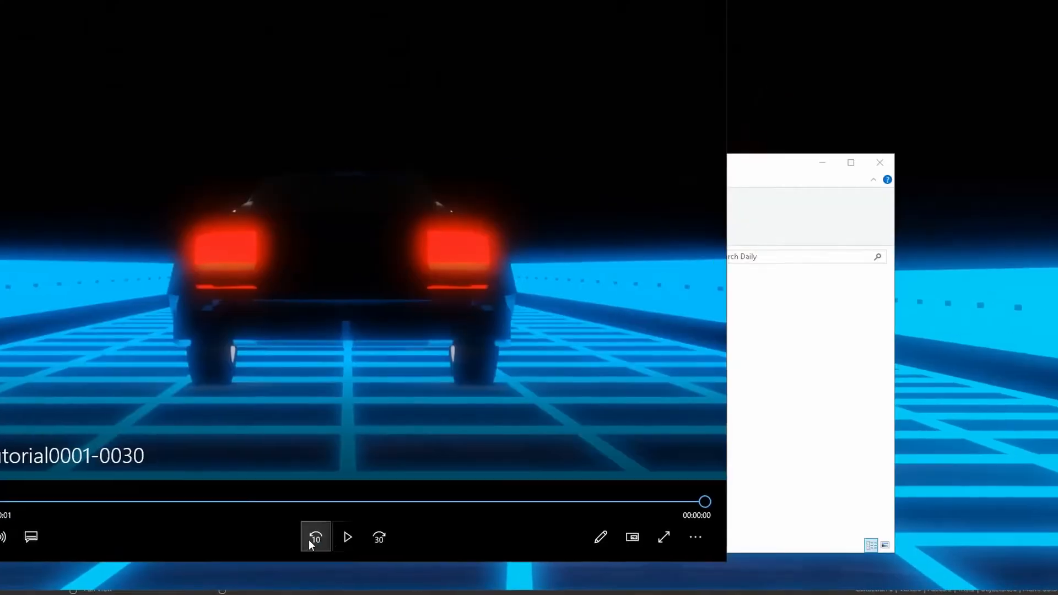
pyautogui.click(344, 538)
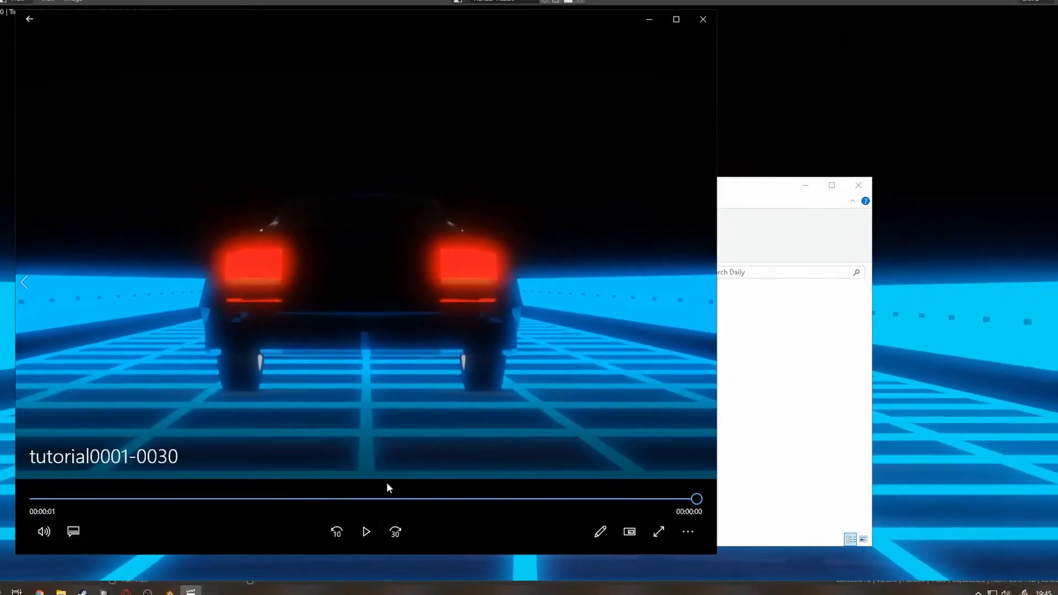
pyautogui.click(703, 19)
pyautogui.click(783, 163)
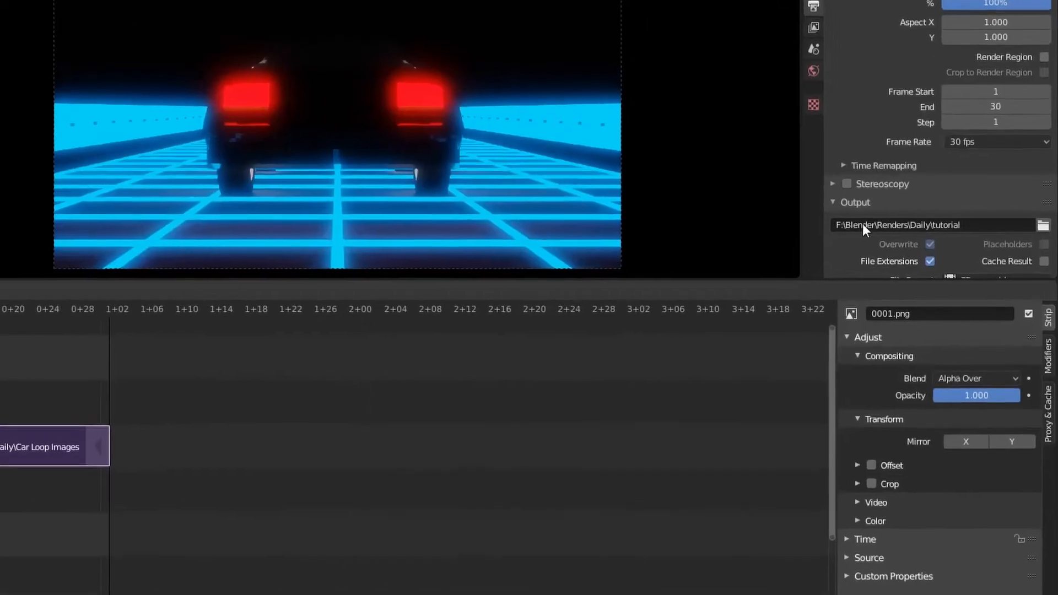
# Step: Change the render output file format to AVI Raw
pyautogui.scroll(-3, 972, 220)
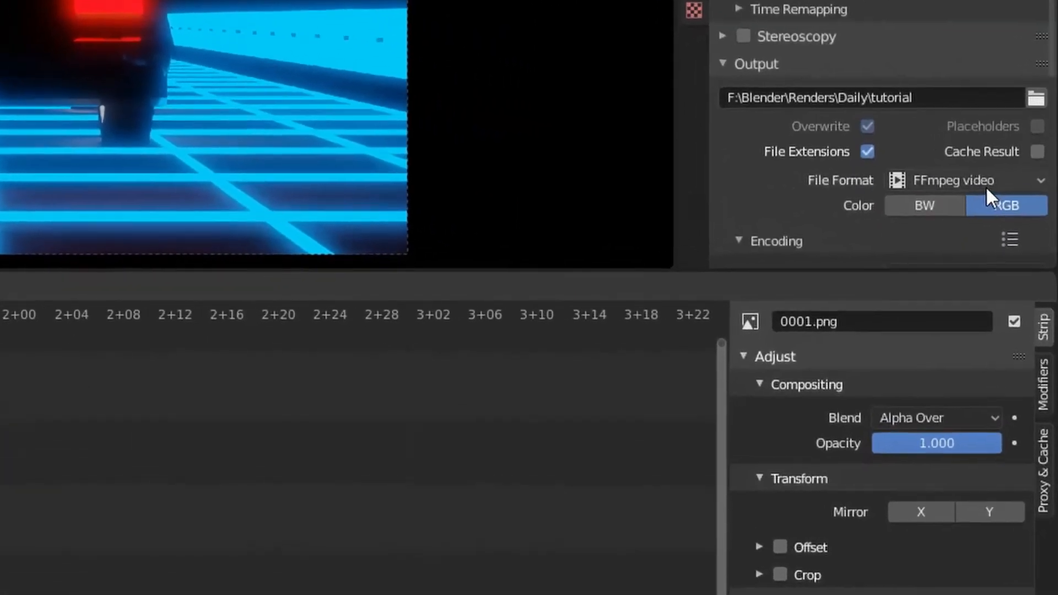
pyautogui.click(992, 211)
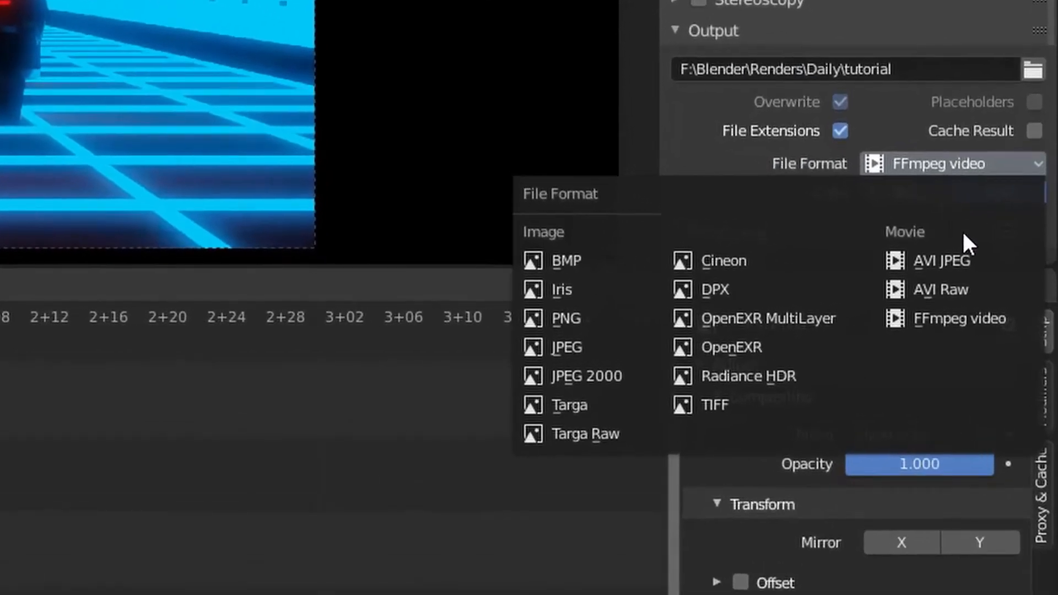
pyautogui.click(993, 281)
pyautogui.scroll(-2, 961, 208)
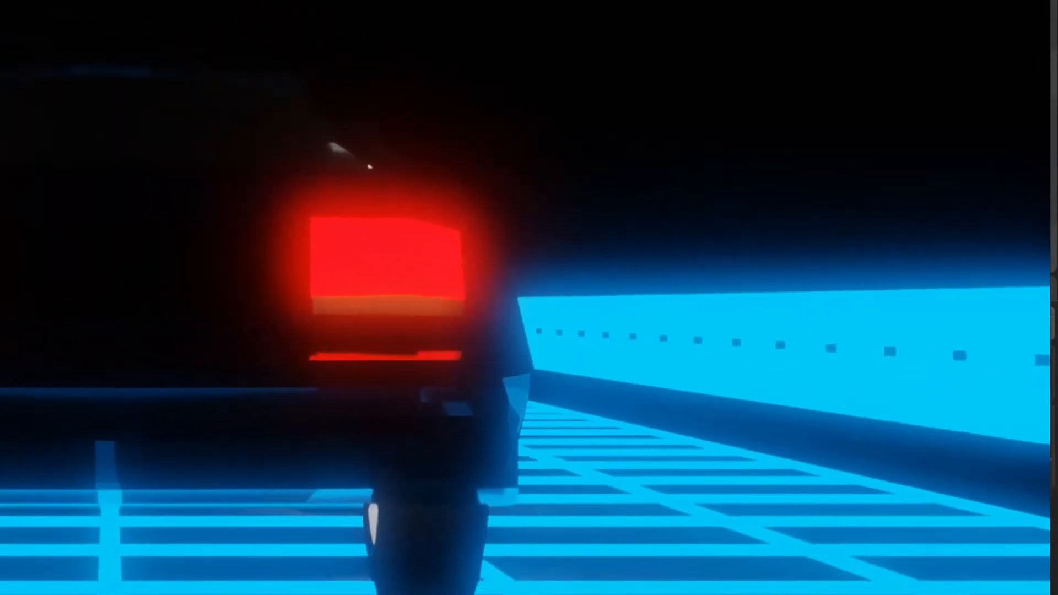
# Step: Switch to File Explorer, play tutorial0001-0030.avi, and compare its file size with the MP4 version
pyautogui.moveTo(91, 587)
pyautogui.click(186, 547)
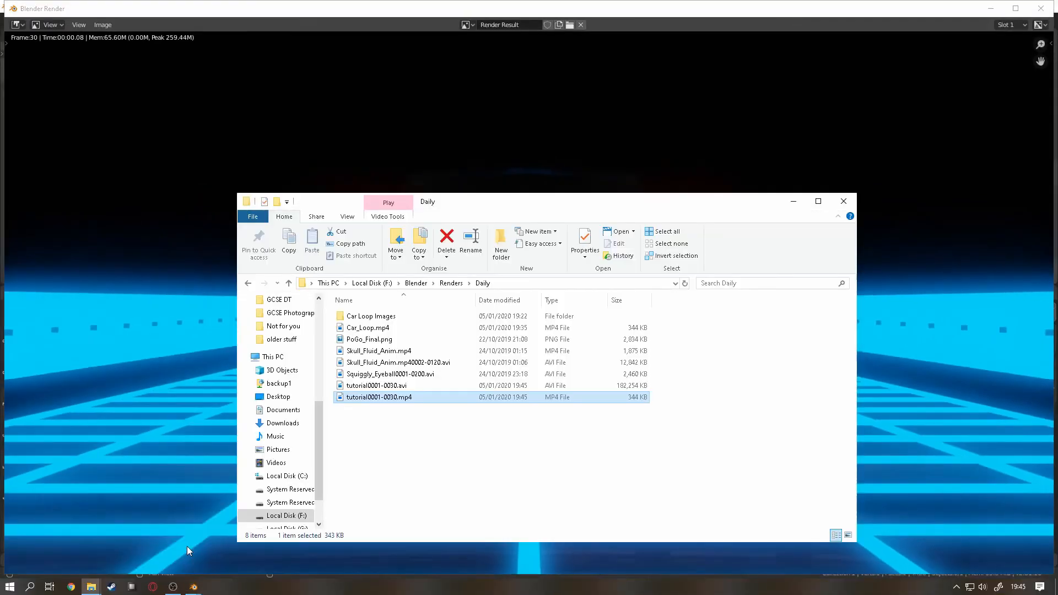
pyautogui.click(424, 386)
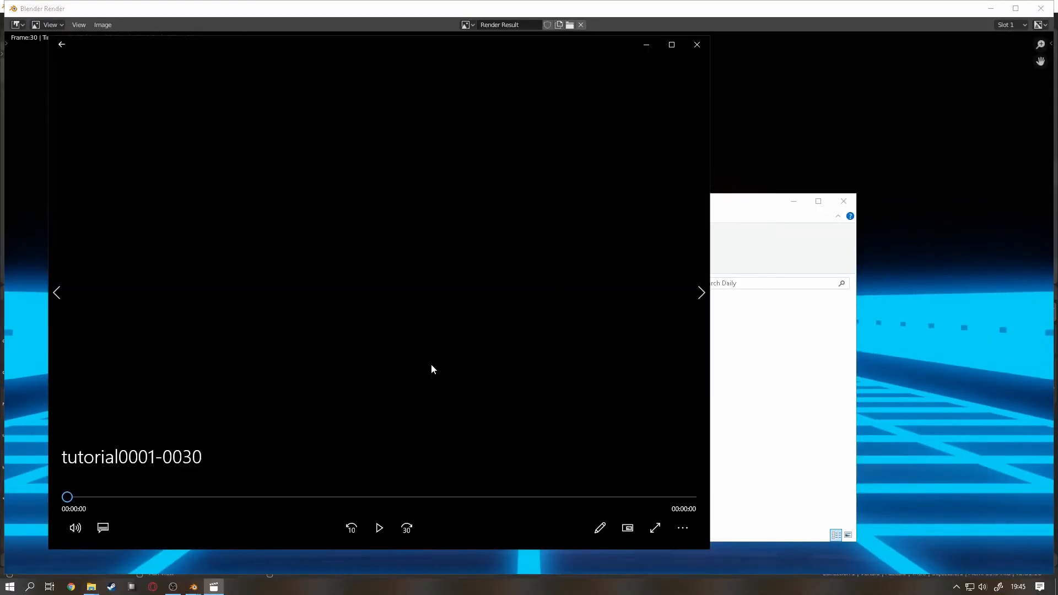
pyautogui.click(379, 528)
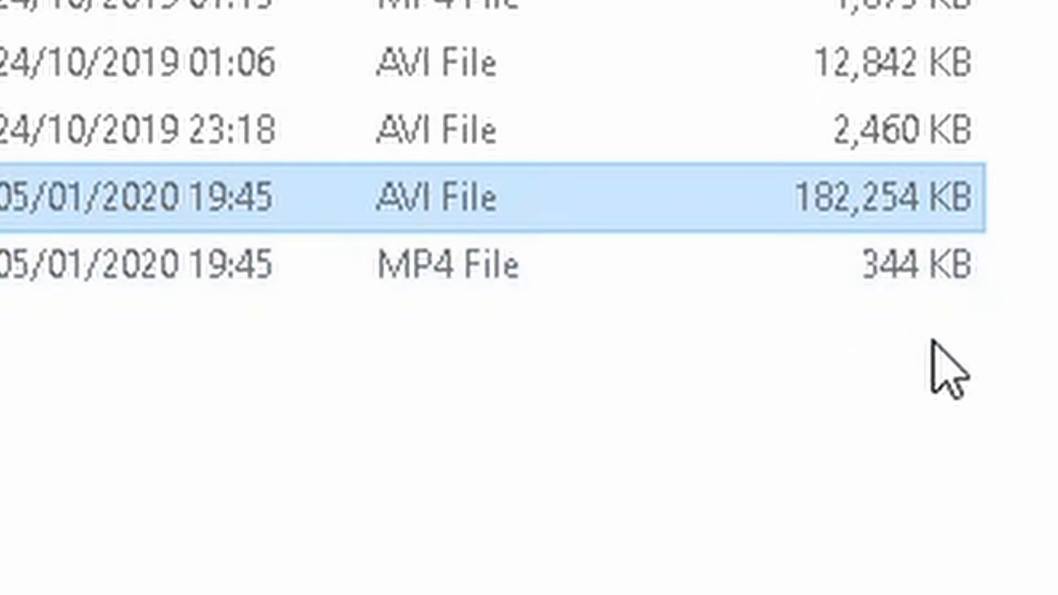
pyautogui.click(451, 264)
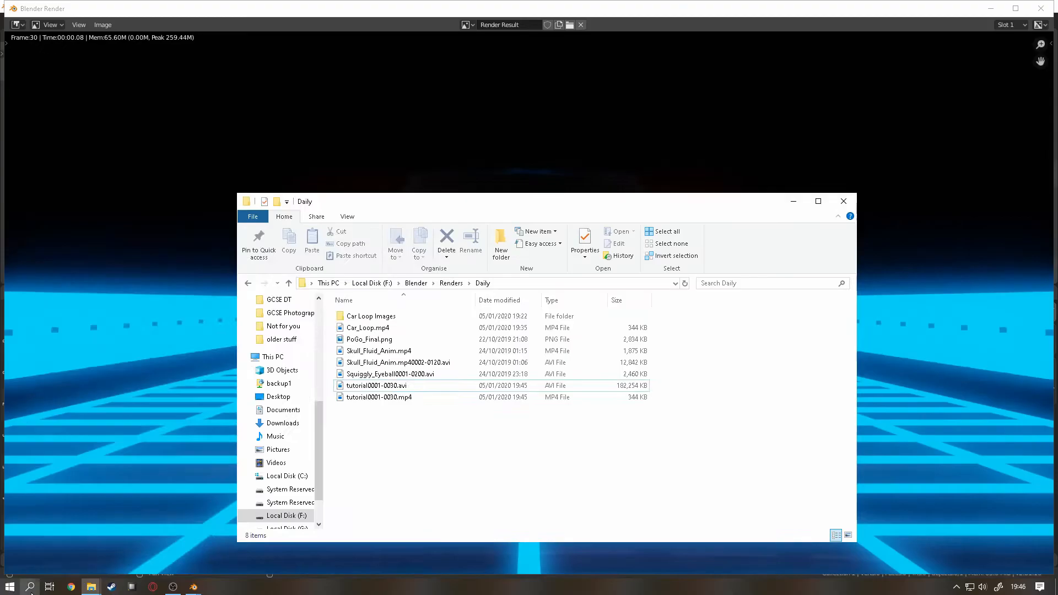
# Step: Launch HandBrake and dismiss its initial source selection
pyautogui.click(31, 587)
pyautogui.write('ha')
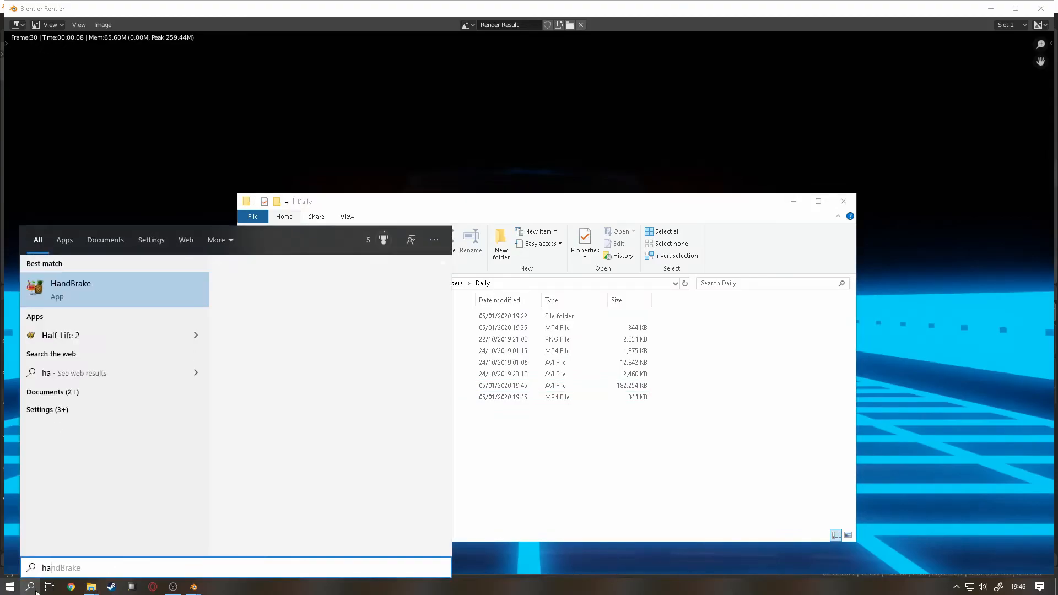
pyautogui.write('nd')
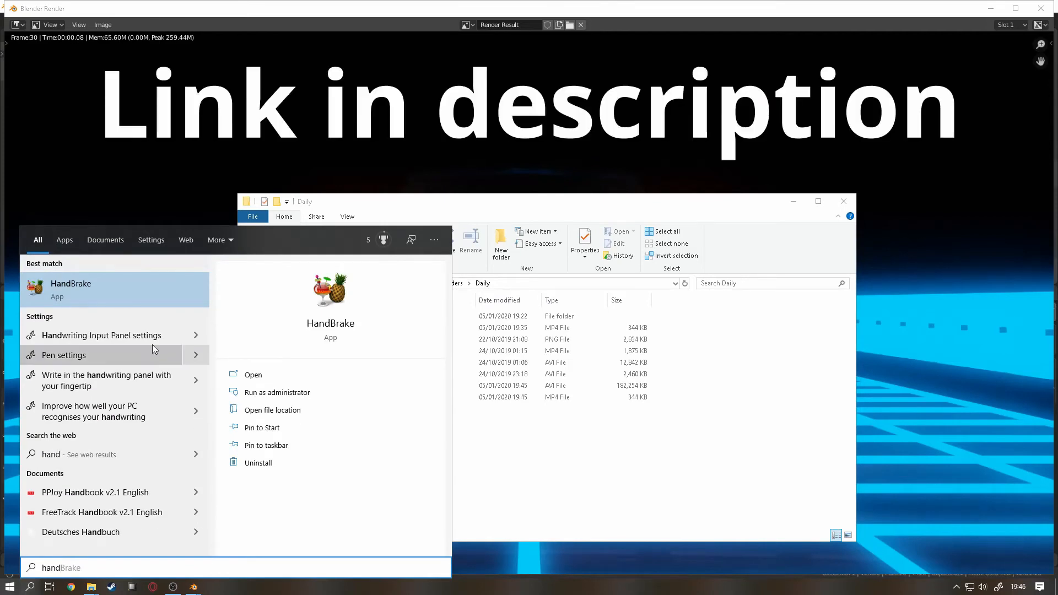
pyautogui.click(128, 289)
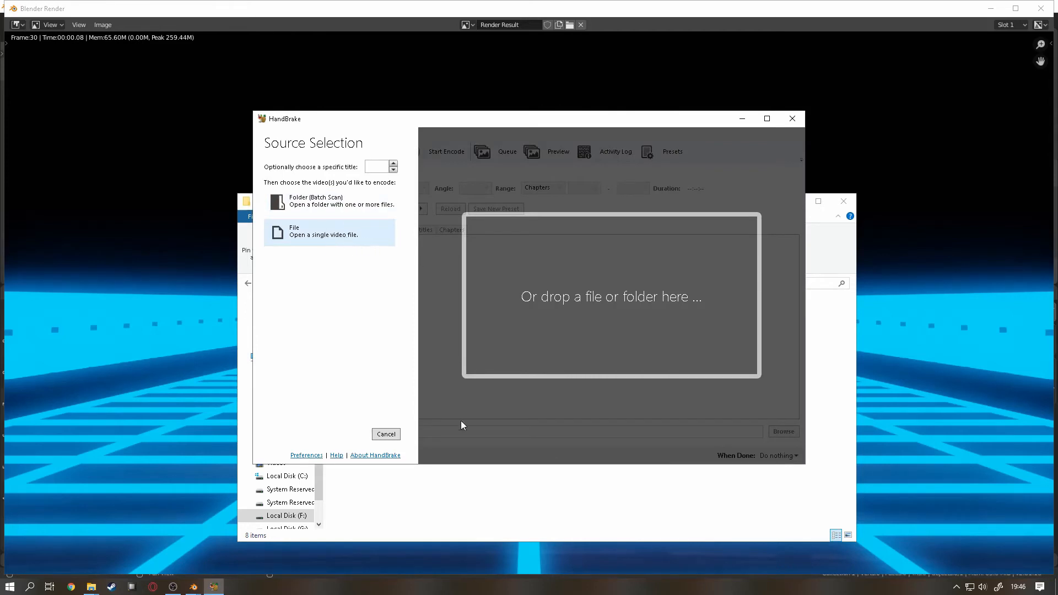
pyautogui.click(386, 434)
# Step: Open tutorial0001-0030.avi from the Daily folder as the single-file source
pyautogui.click(261, 133)
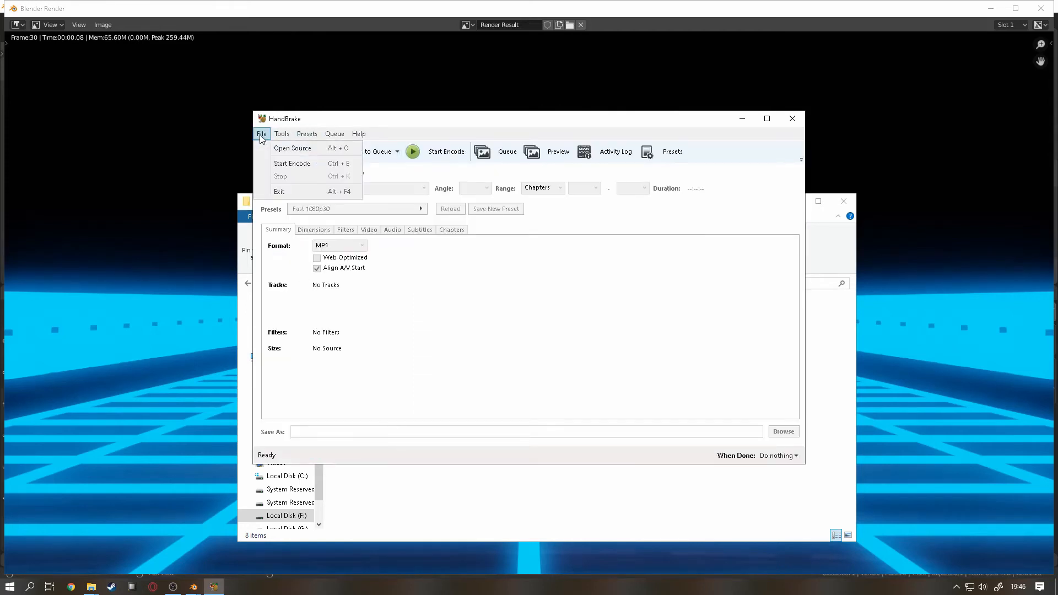
pyautogui.click(286, 149)
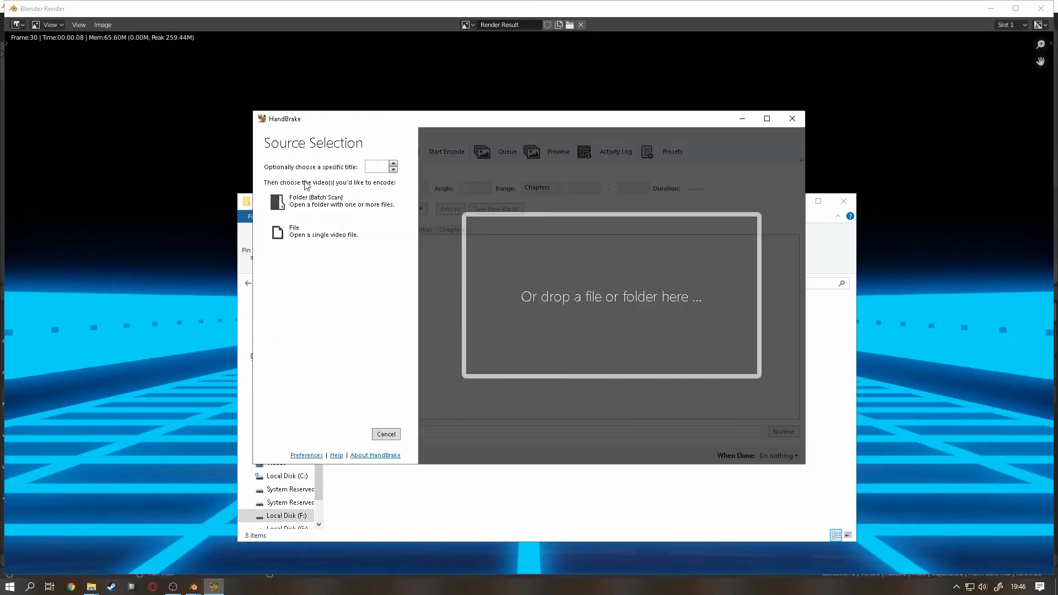
pyautogui.click(308, 238)
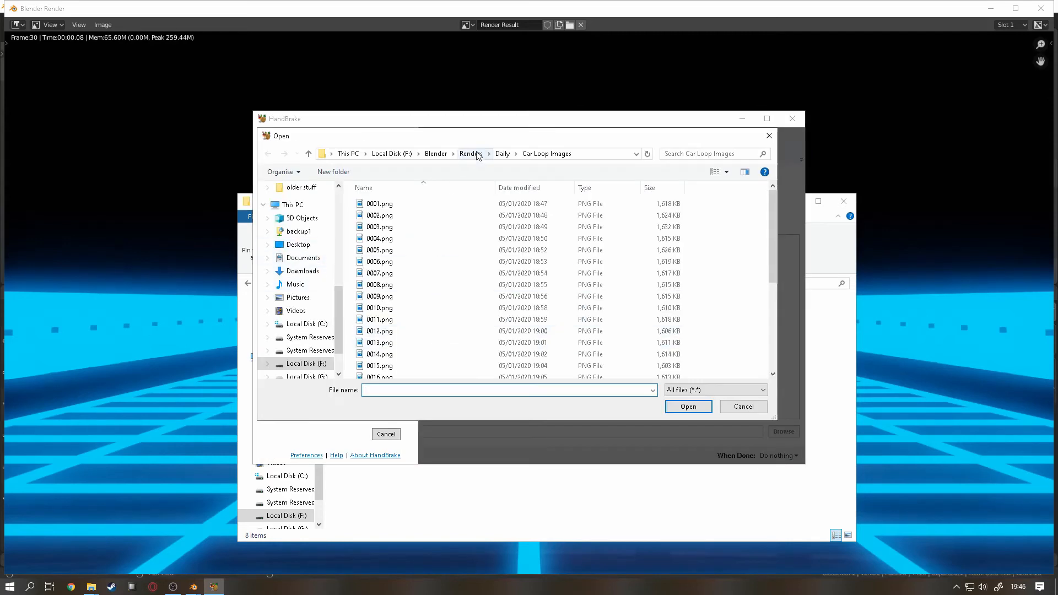
pyautogui.click(503, 154)
pyautogui.doubleClick(397, 273)
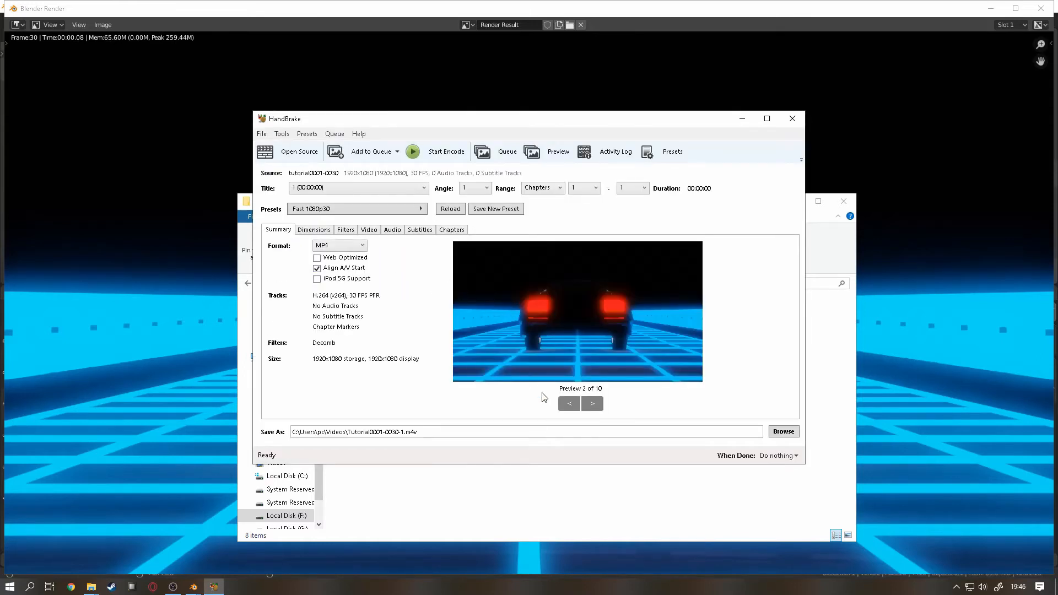
# Step: Look through the source video's preview frames and return to the first one
pyautogui.click(592, 404)
pyautogui.click(592, 404)
pyautogui.click(592, 404)
pyautogui.click(592, 403)
pyautogui.click(592, 404)
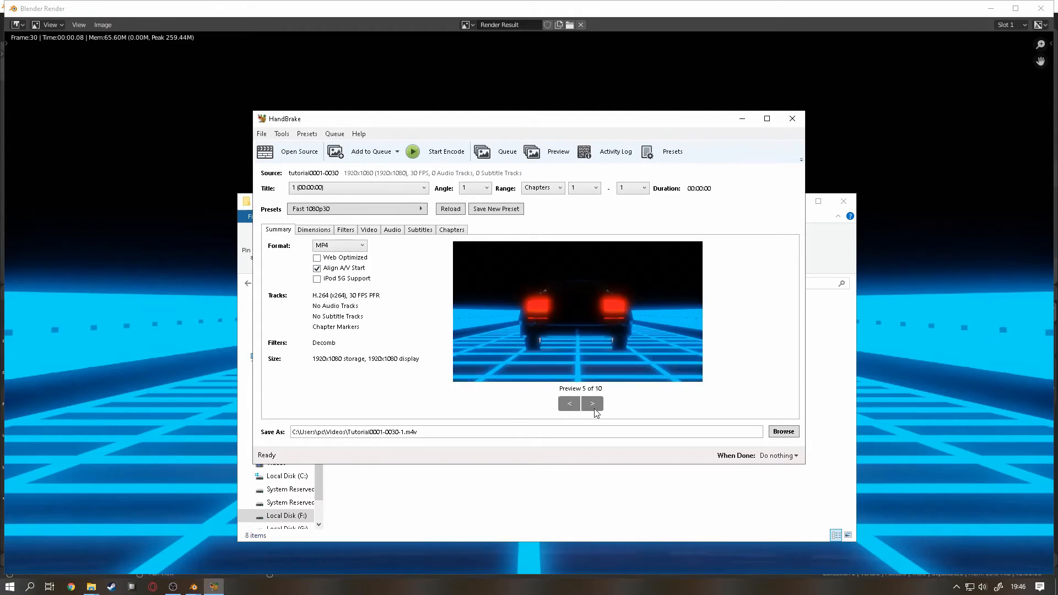
pyautogui.click(592, 403)
pyautogui.click(592, 404)
pyautogui.click(569, 404)
pyautogui.click(569, 404)
pyautogui.click(569, 403)
pyautogui.click(569, 404)
pyautogui.click(569, 404)
pyautogui.click(569, 403)
pyautogui.click(568, 404)
pyautogui.click(568, 404)
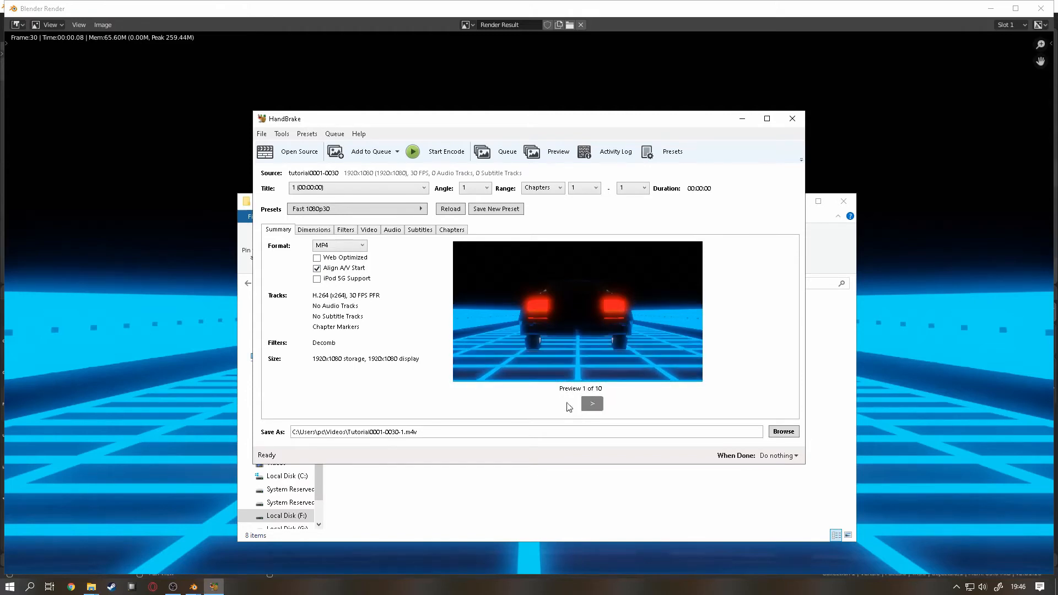
# Step: Check the source title list and choose the General preset Fast 1080p30
pyautogui.click(379, 188)
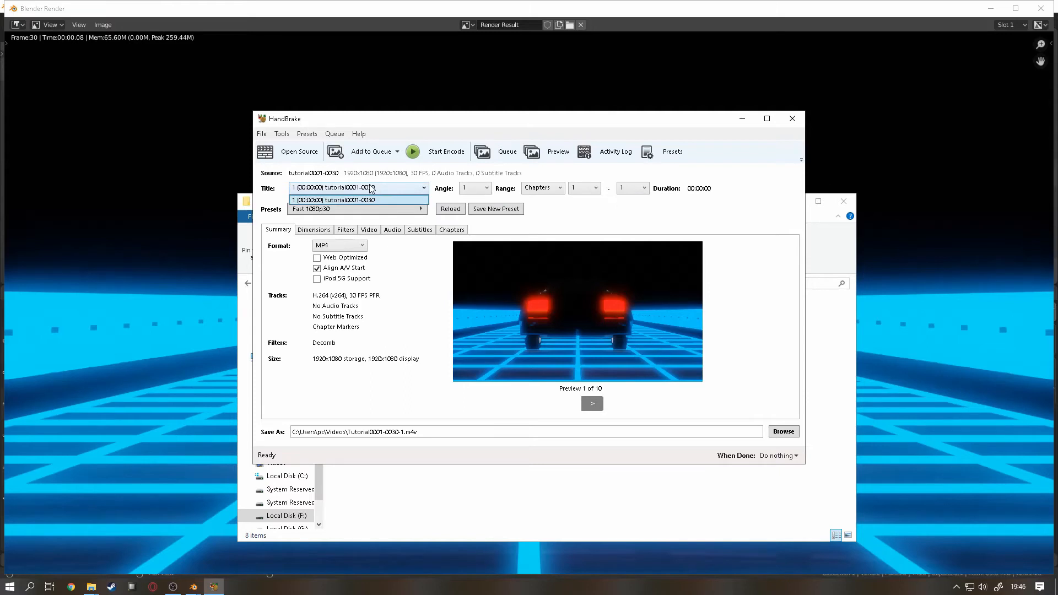
pyautogui.click(371, 187)
pyautogui.click(400, 212)
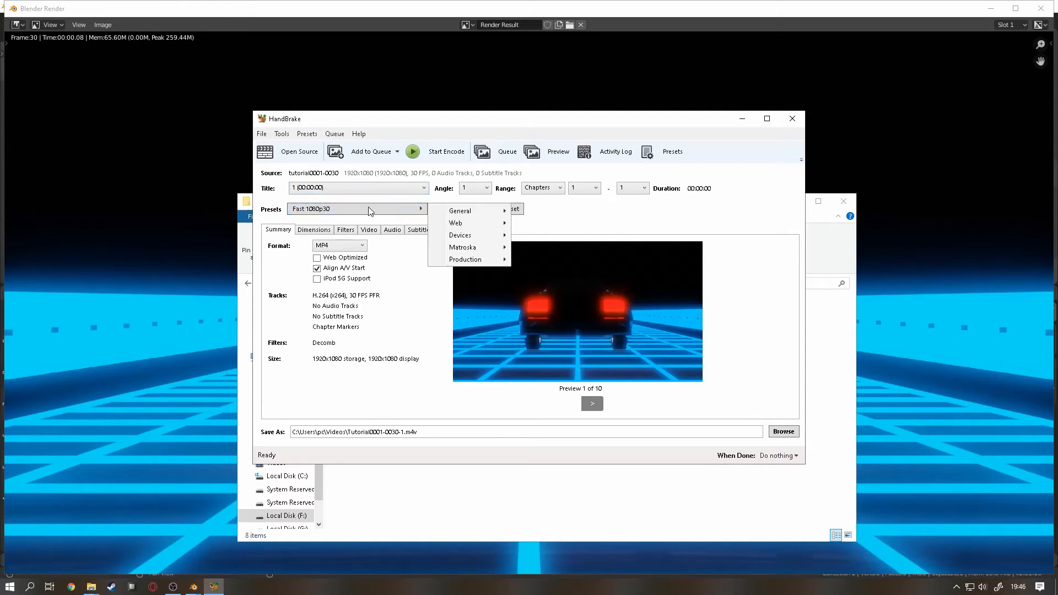
pyautogui.moveTo(490, 215)
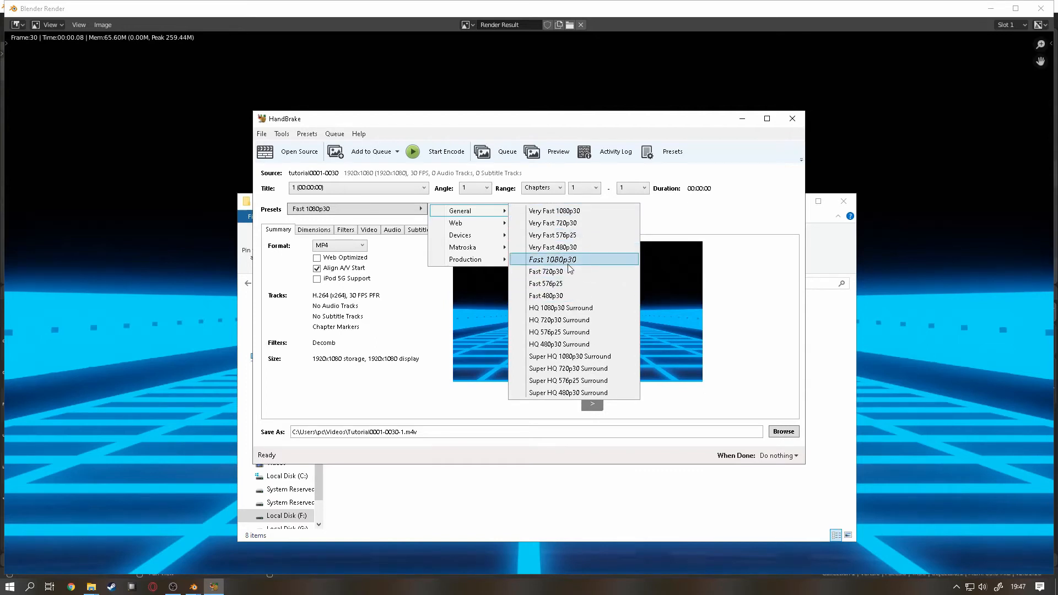
pyautogui.click(586, 260)
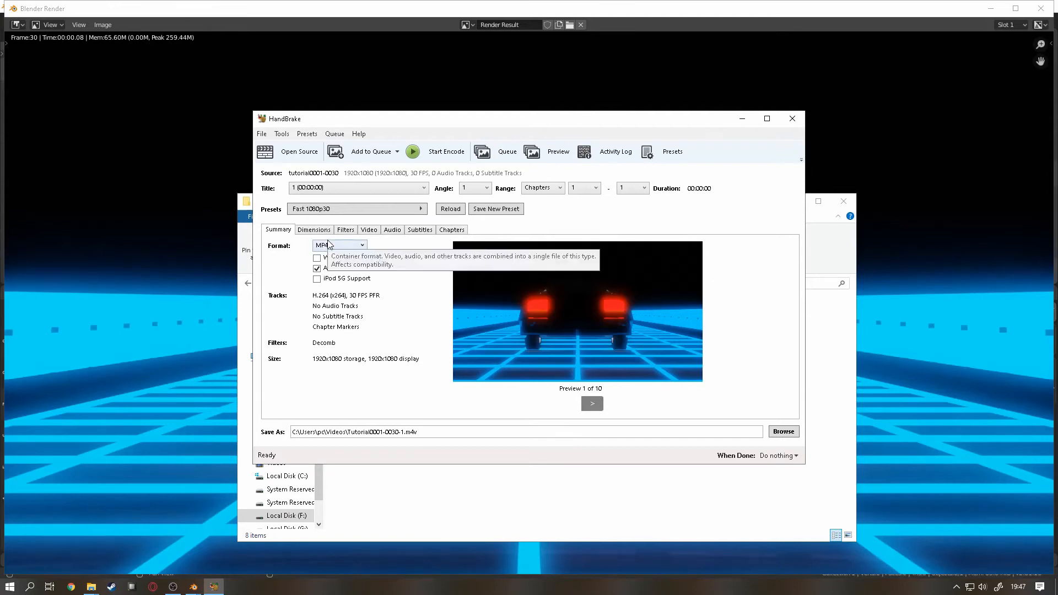
# Step: Examine the filter, dimension and video settings of the encode
pyautogui.click(343, 230)
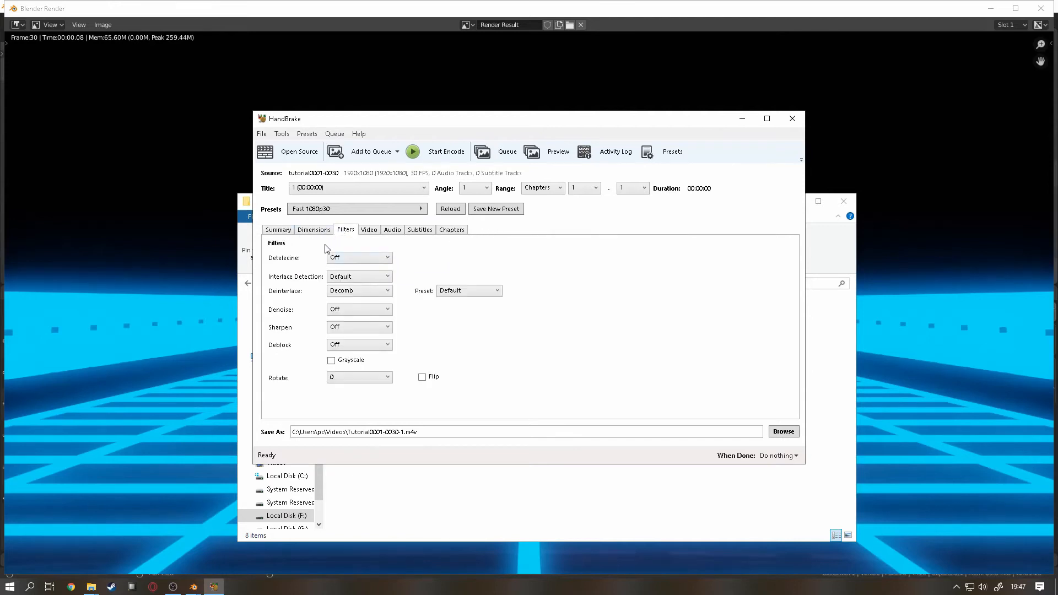
pyautogui.click(317, 231)
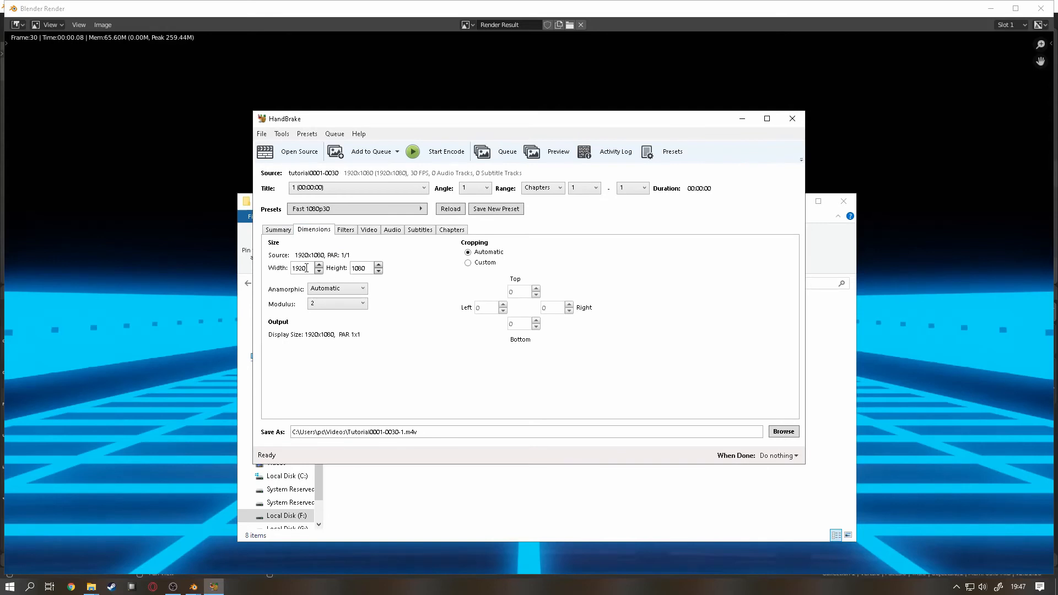
pyautogui.click(369, 230)
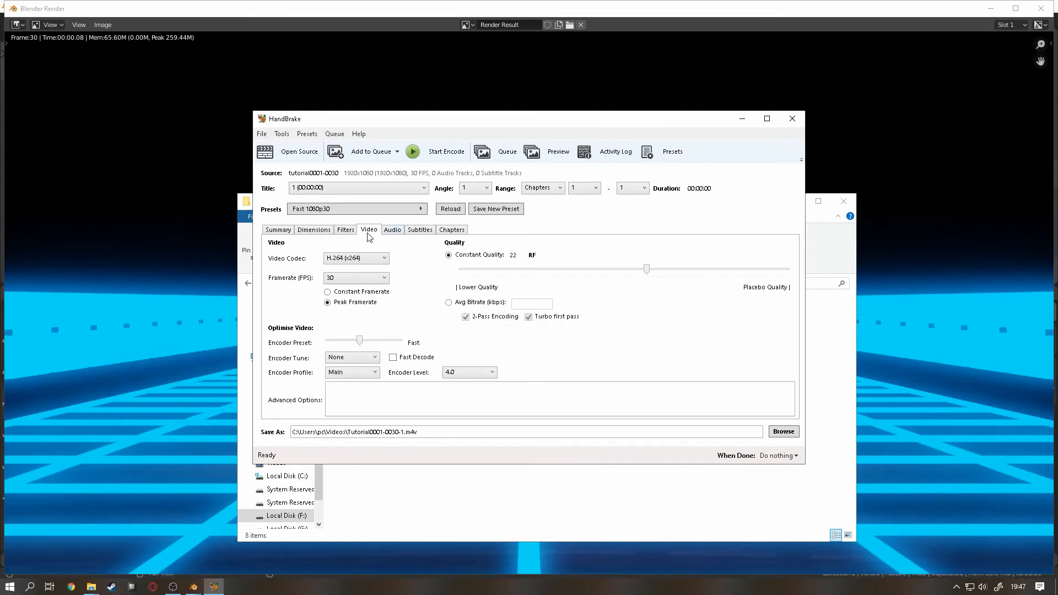
# Step: Try the Same as source framerate, and set the video framerate back to 30 FPS
pyautogui.click(366, 277)
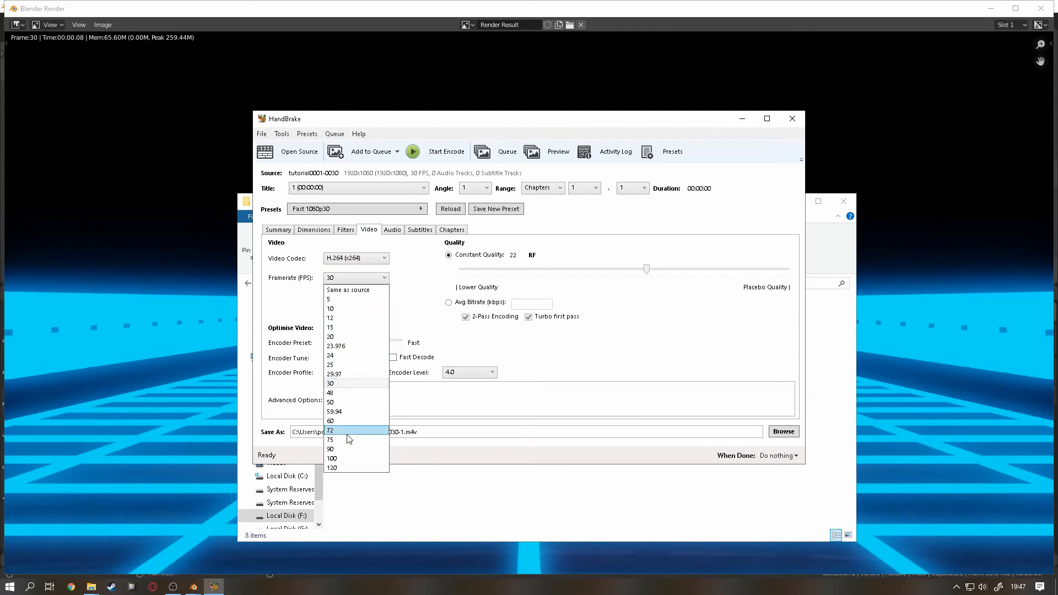
pyautogui.click(349, 290)
pyautogui.click(355, 278)
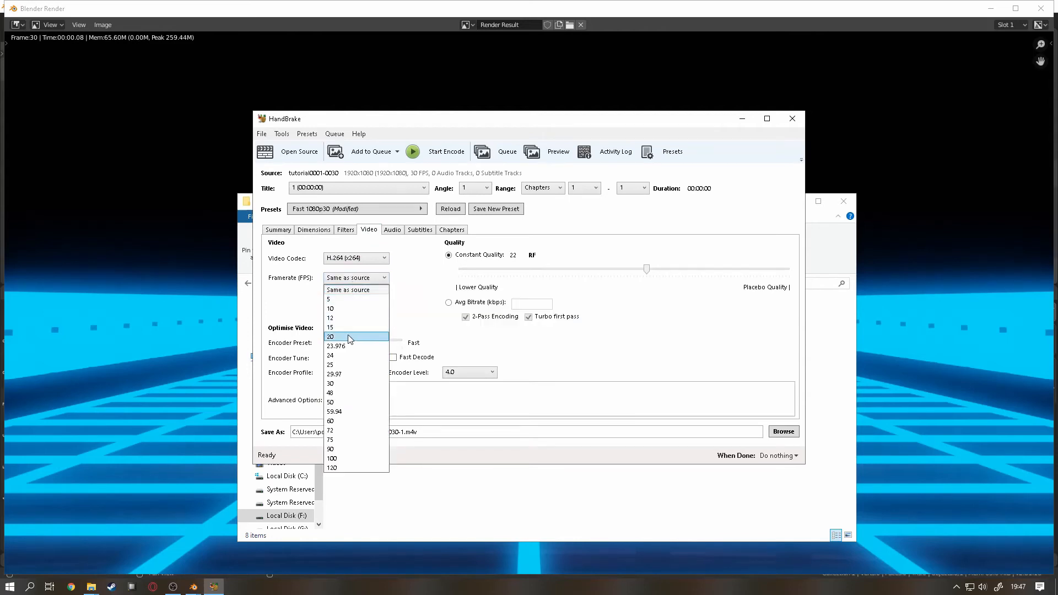
pyautogui.click(344, 383)
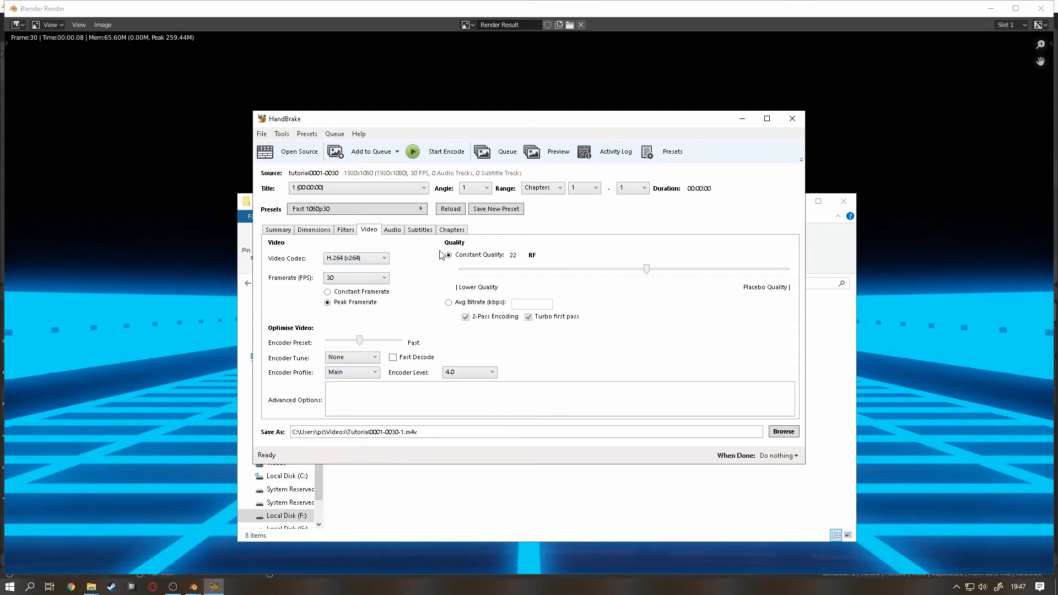
# Step: Review the encode's dimensions, audio, subtitle and chapter settings
pyautogui.click(313, 230)
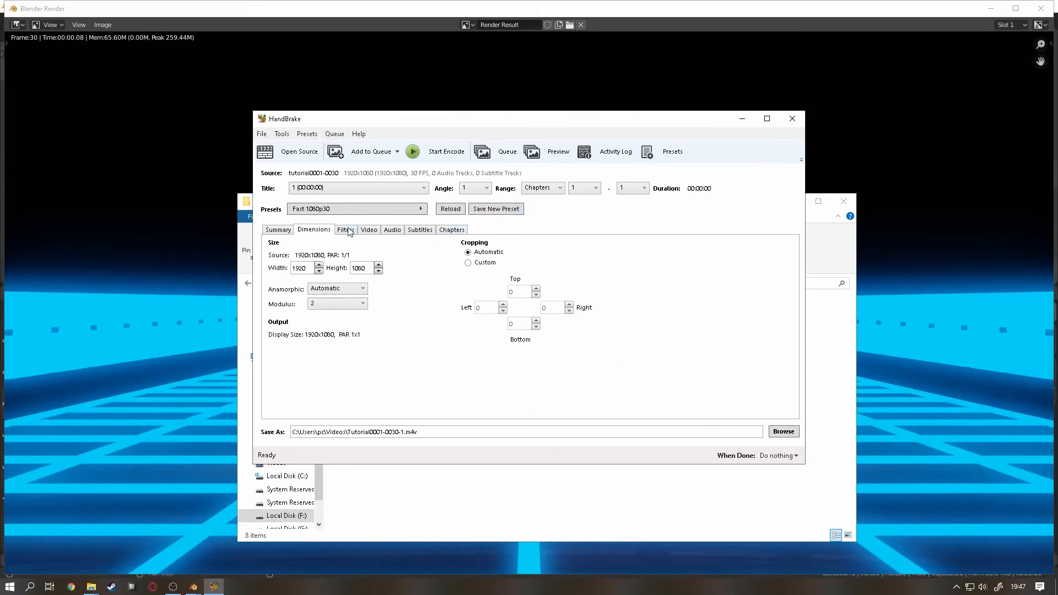
pyautogui.click(417, 230)
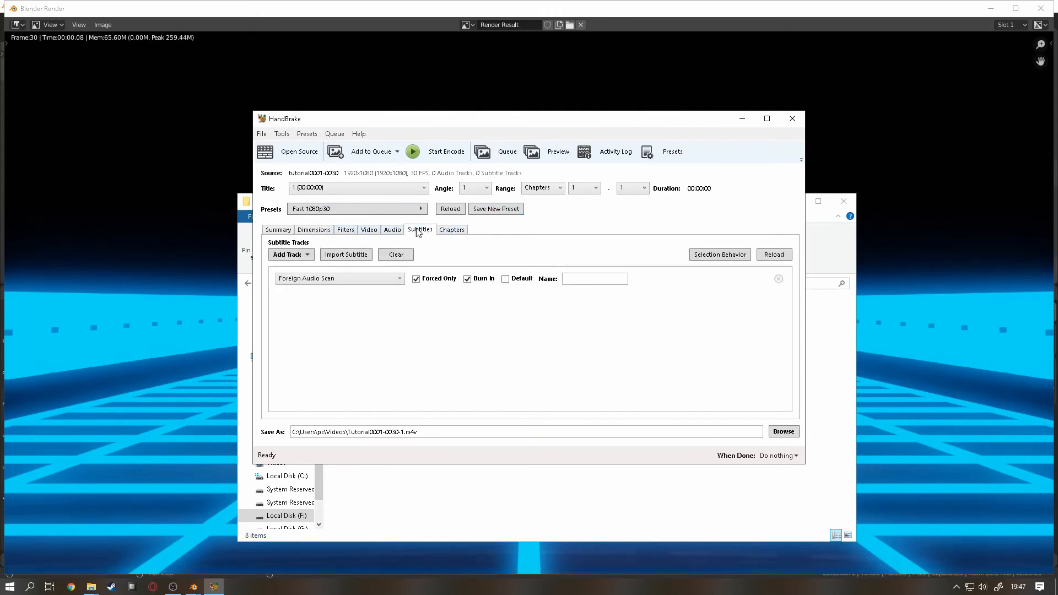
pyautogui.click(377, 231)
pyautogui.click(393, 234)
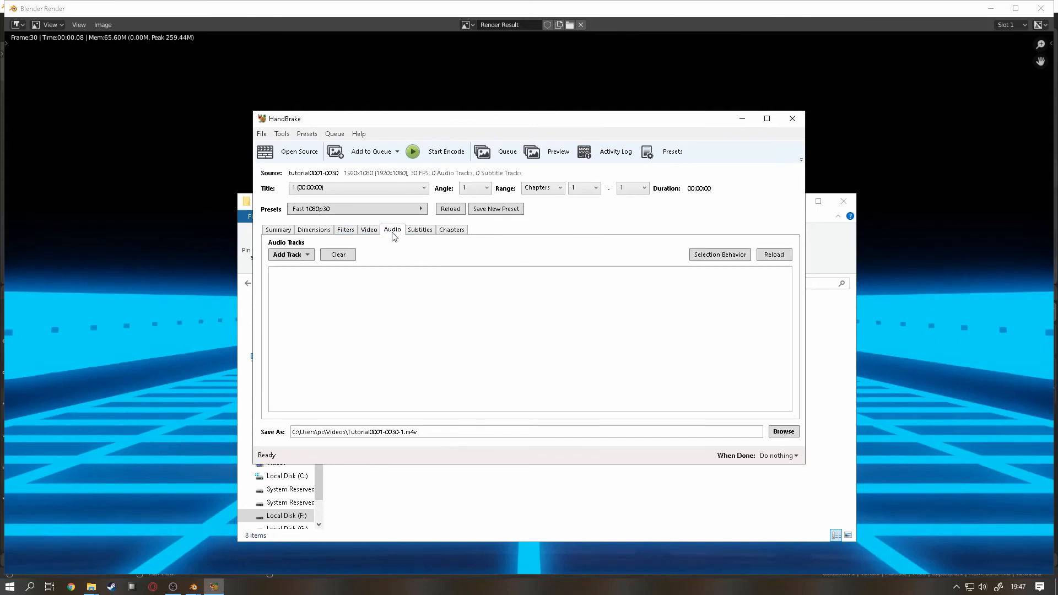
pyautogui.click(419, 234)
pyautogui.click(444, 234)
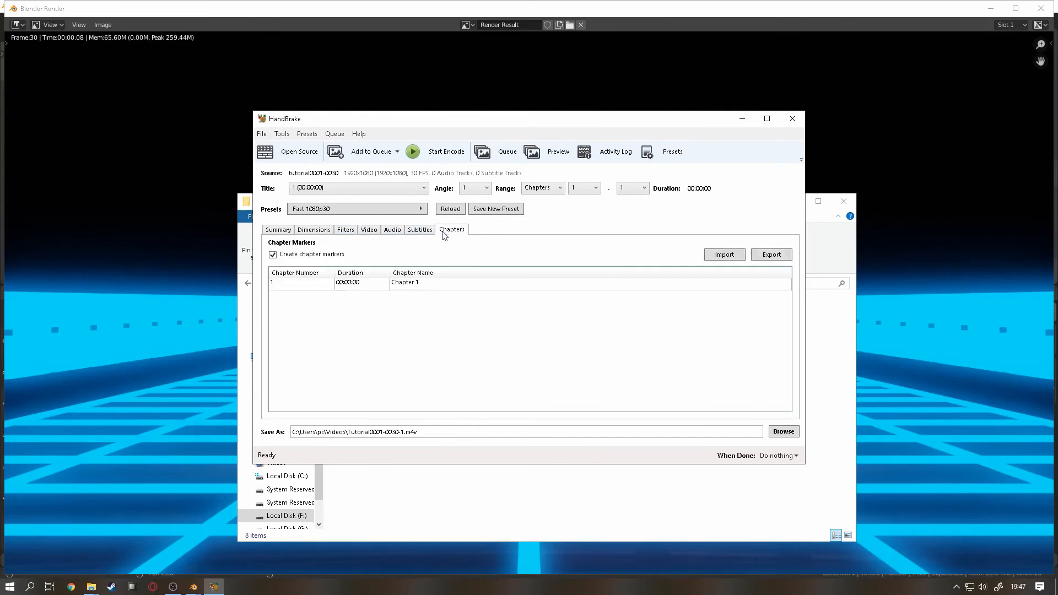
# Step: Choose MP4 as the container format and change the destination file's extension to .mp4
pyautogui.click(279, 231)
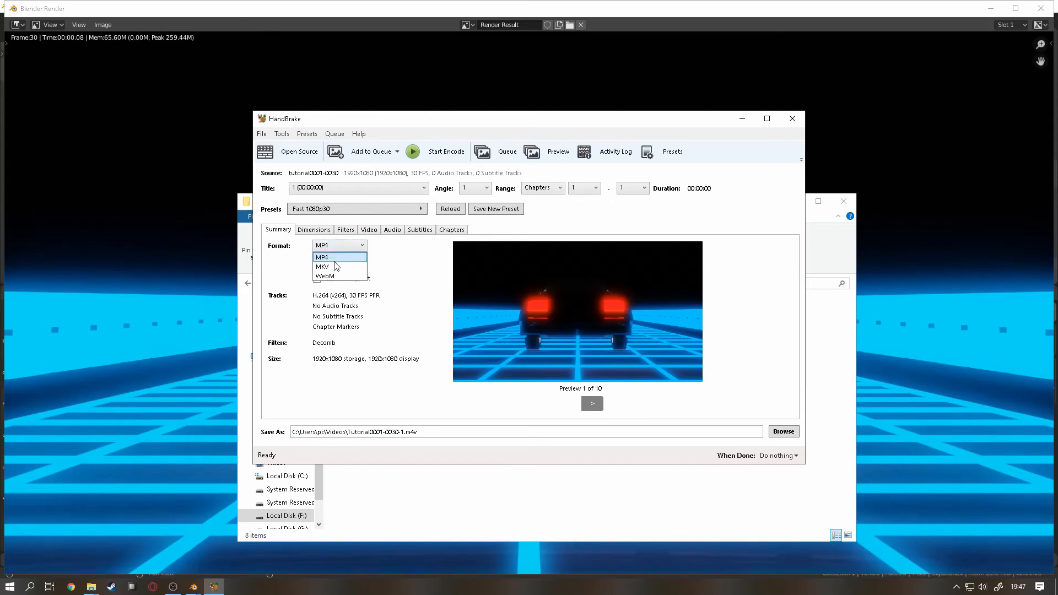
pyautogui.click(335, 259)
pyautogui.click(424, 433)
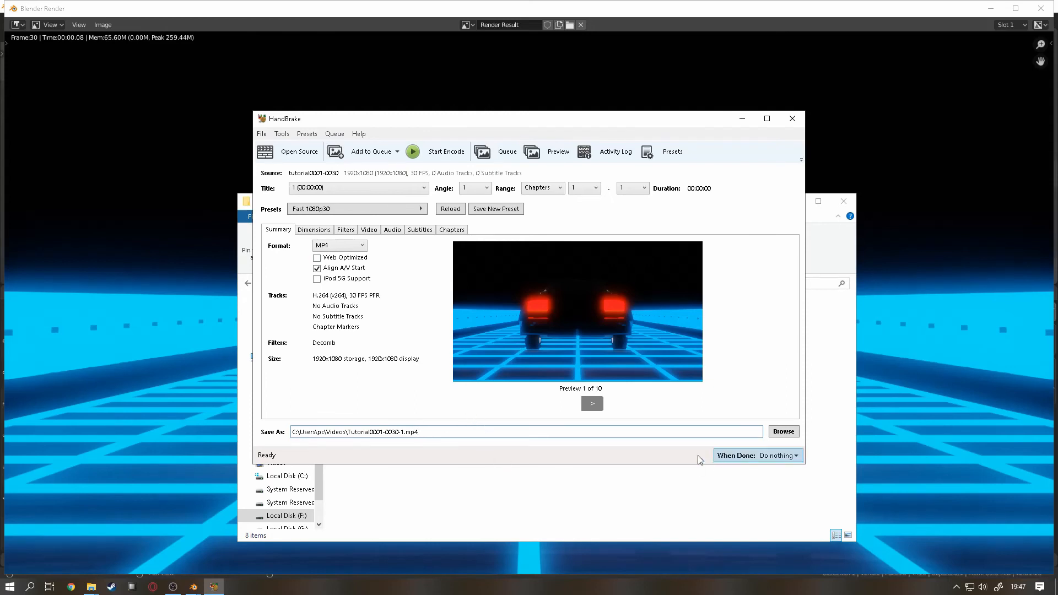
# Step: Check the available When Done actions without choosing one, and start the encode
pyautogui.click(774, 456)
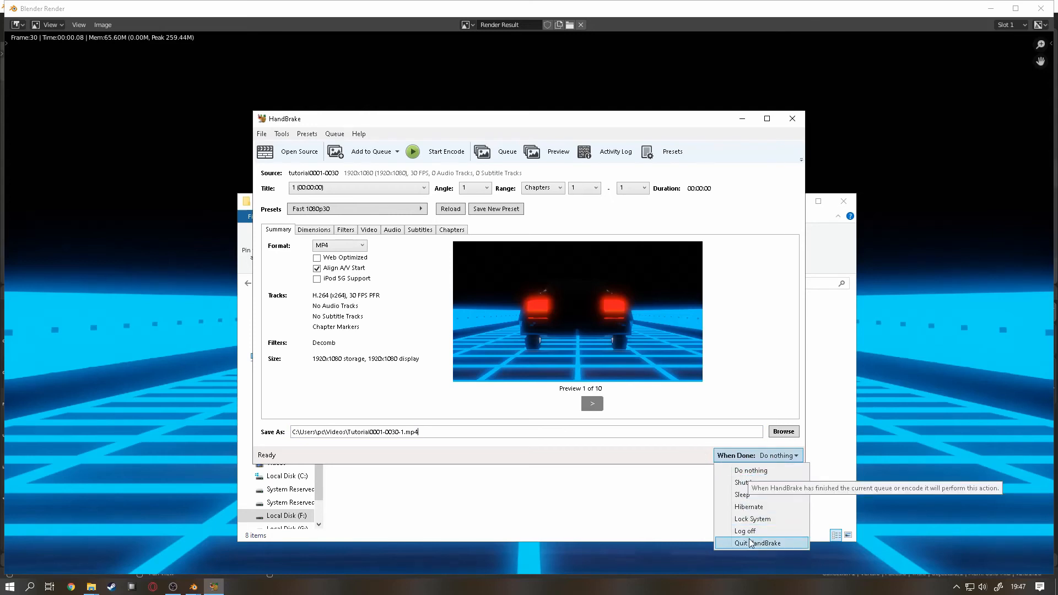
pyautogui.press('Escape')
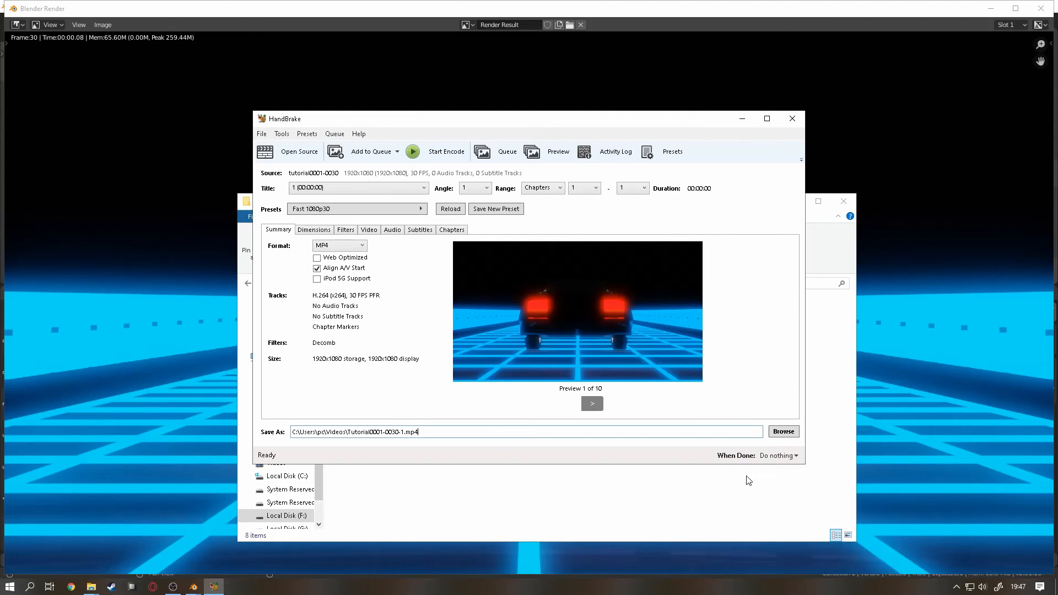
pyautogui.click(430, 157)
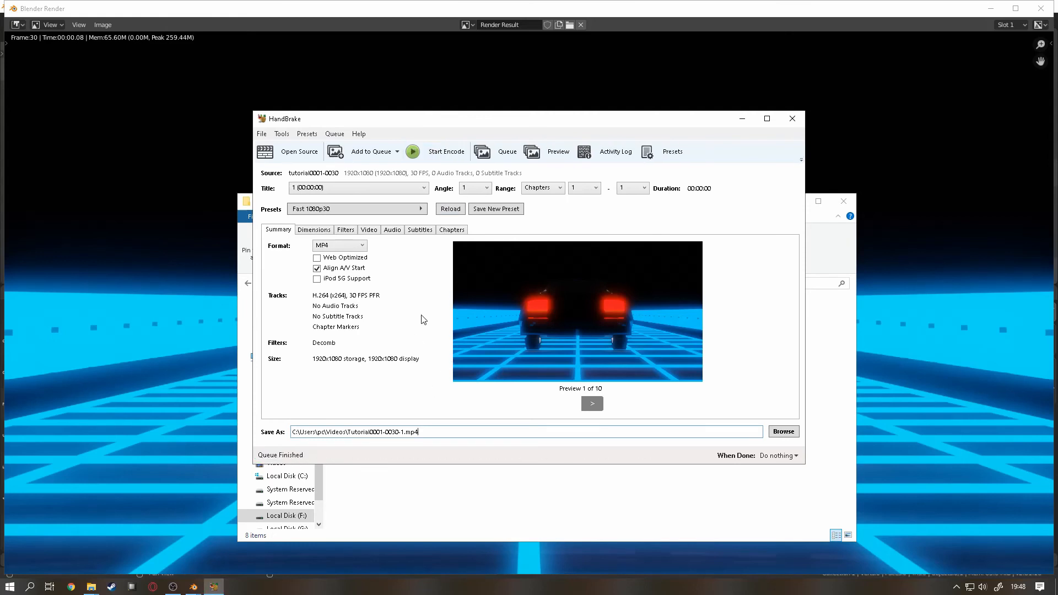
# Step: Copy the encoded file's full destination path and switch to the Daily folder in File Explorer
pyautogui.click(92, 588)
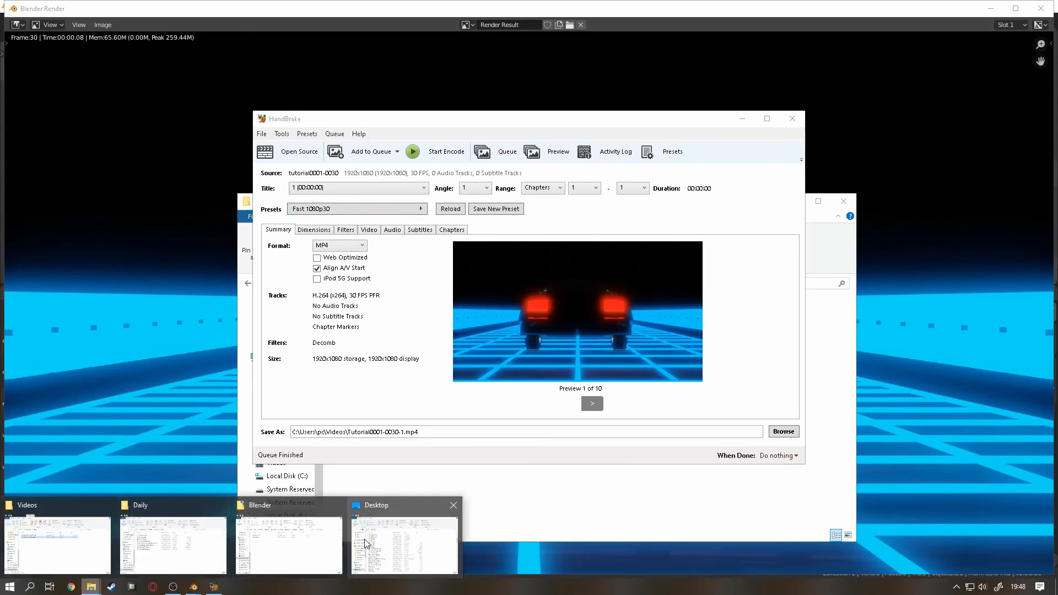
pyautogui.click(594, 347)
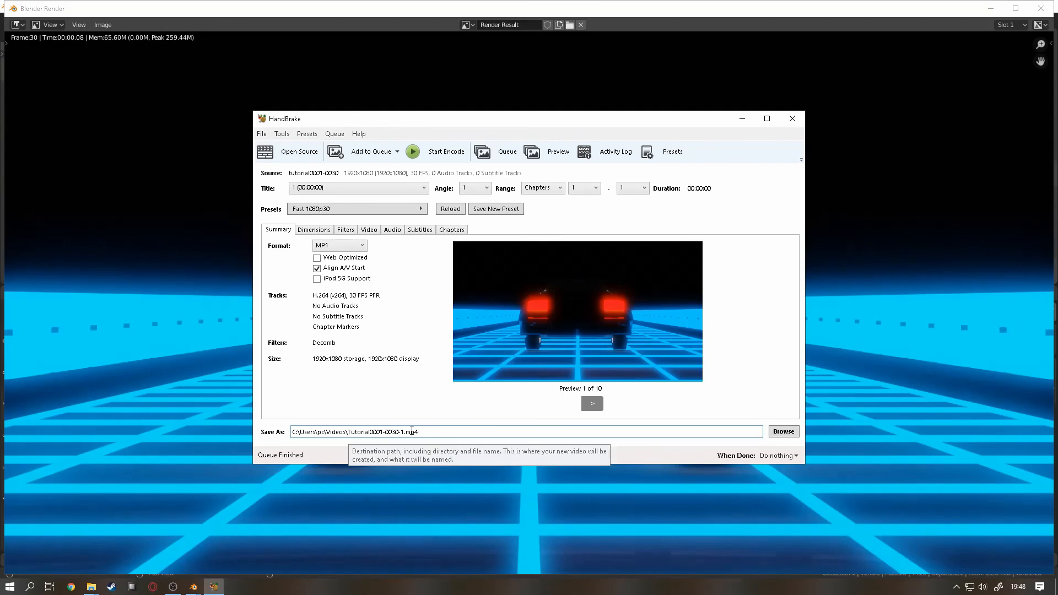
pyautogui.tripleClick(349, 434)
pyautogui.hotkey('ctrl', 'c')
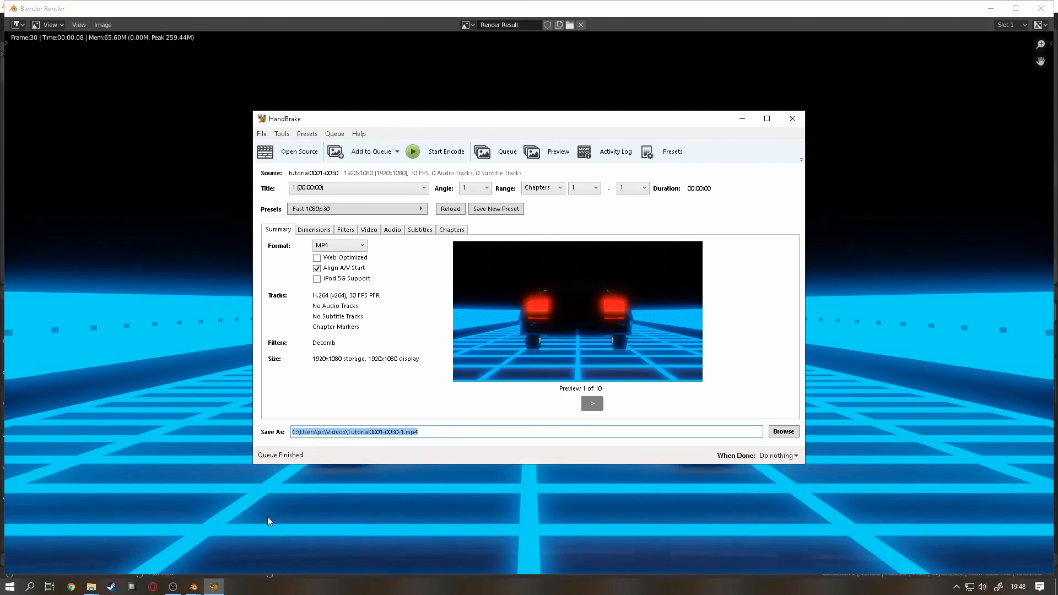
pyautogui.click(91, 587)
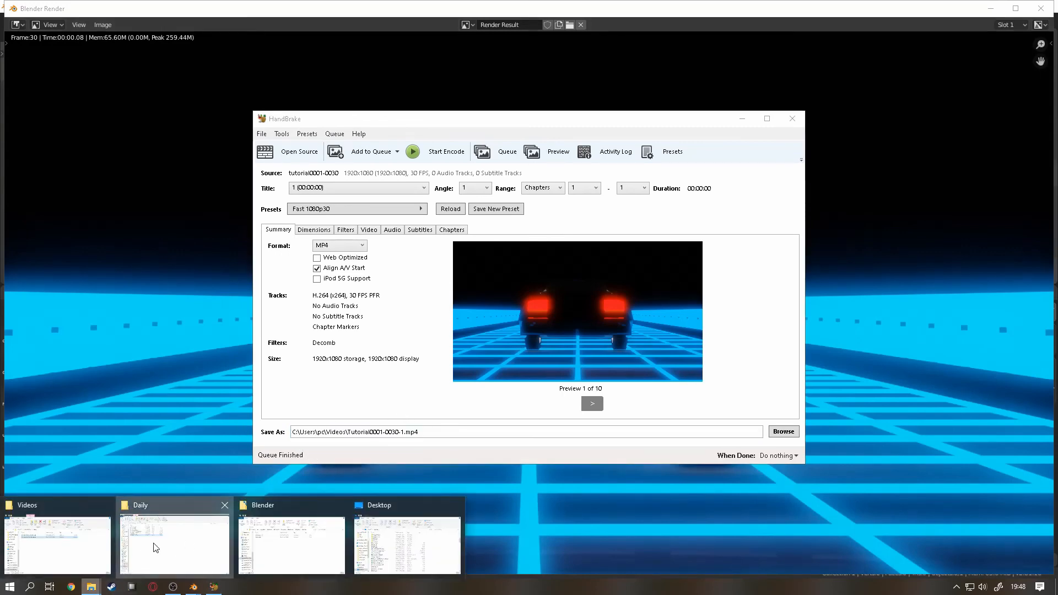
pyautogui.click(217, 542)
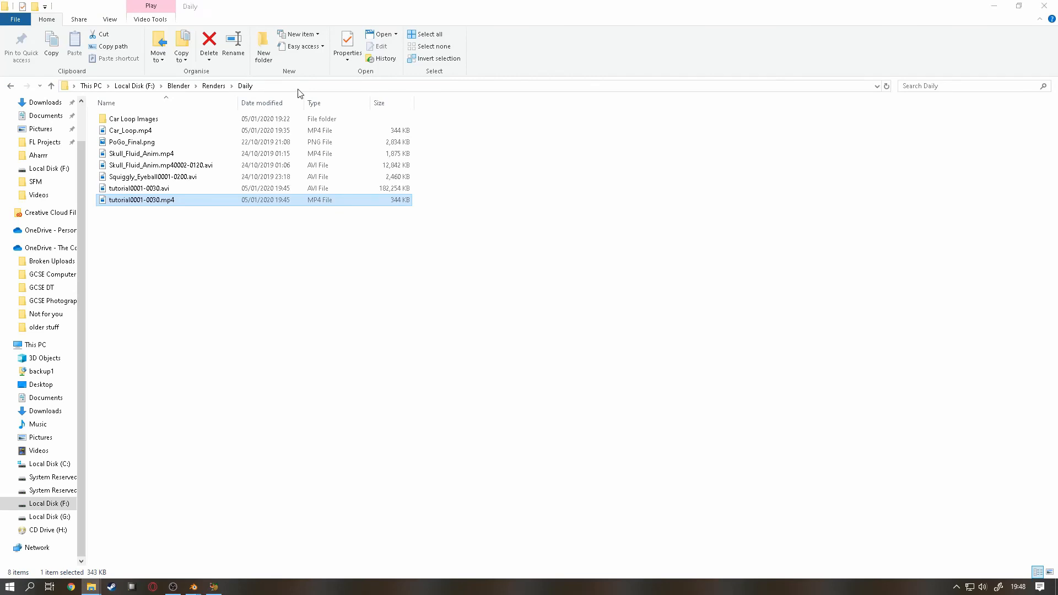
# Step: Open C:\Users\pc\Videos\Tutorial0001-0030-1.mp4 using the copied path
pyautogui.click(298, 86)
pyautogui.hotkey('ctrl', 'v')
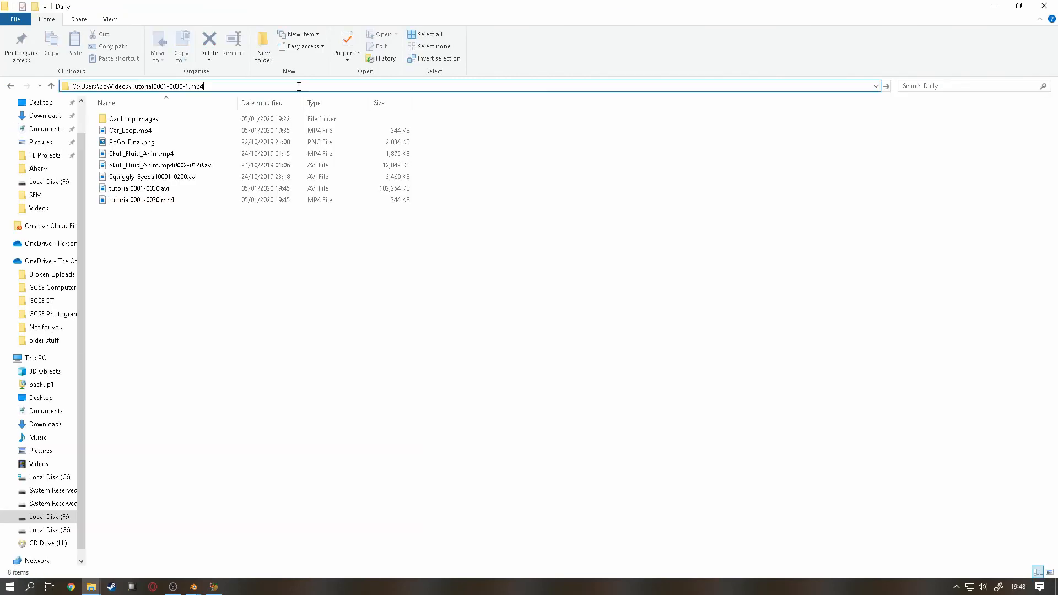
pyautogui.press('Return')
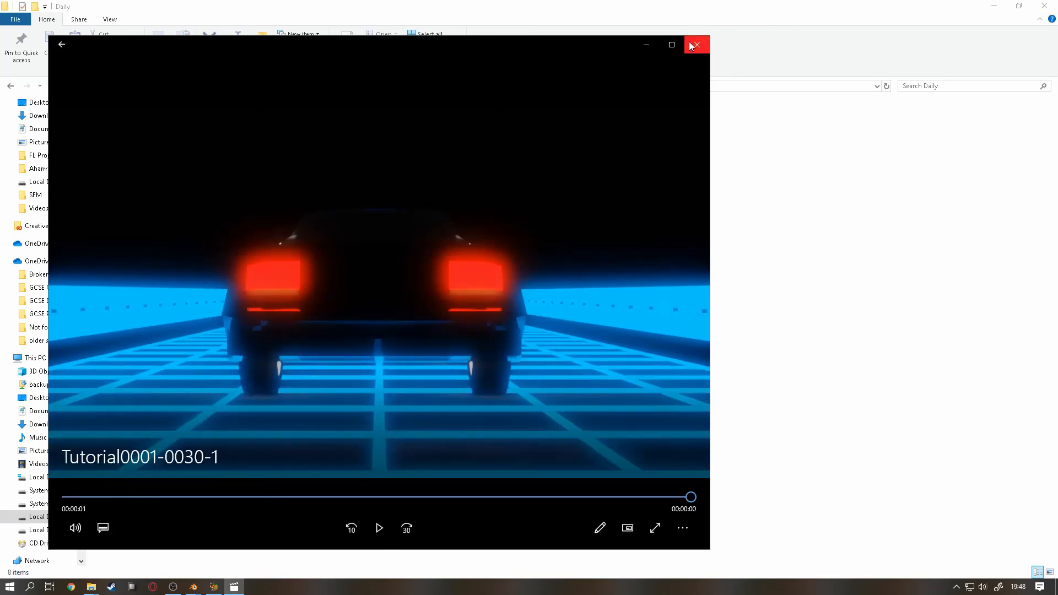
# Step: Replay the encoded video, close the player, and minimize File Explorer to return to HandBrake
pyautogui.click(380, 528)
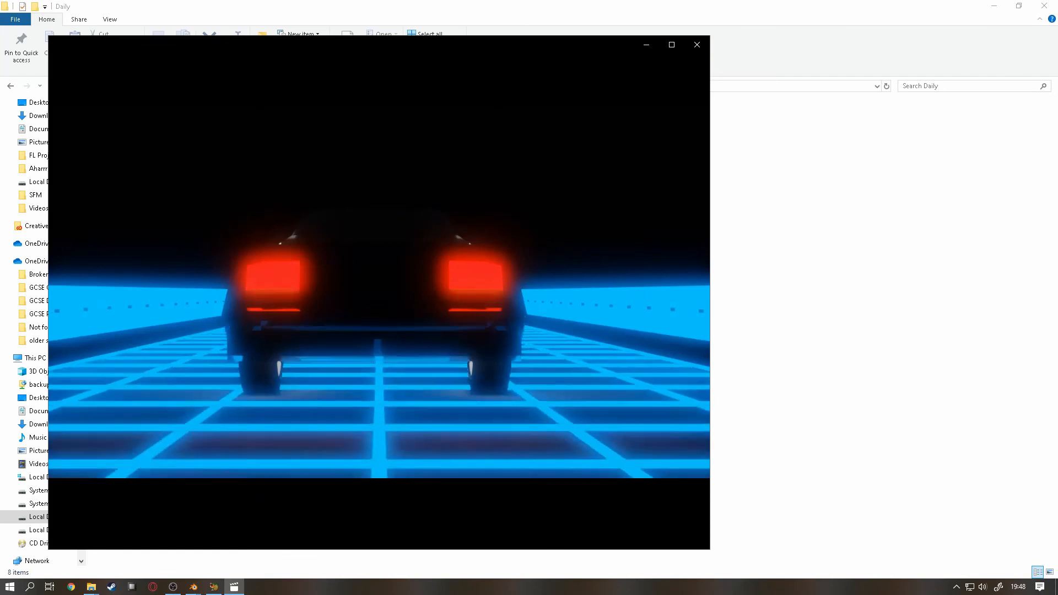
pyautogui.click(697, 45)
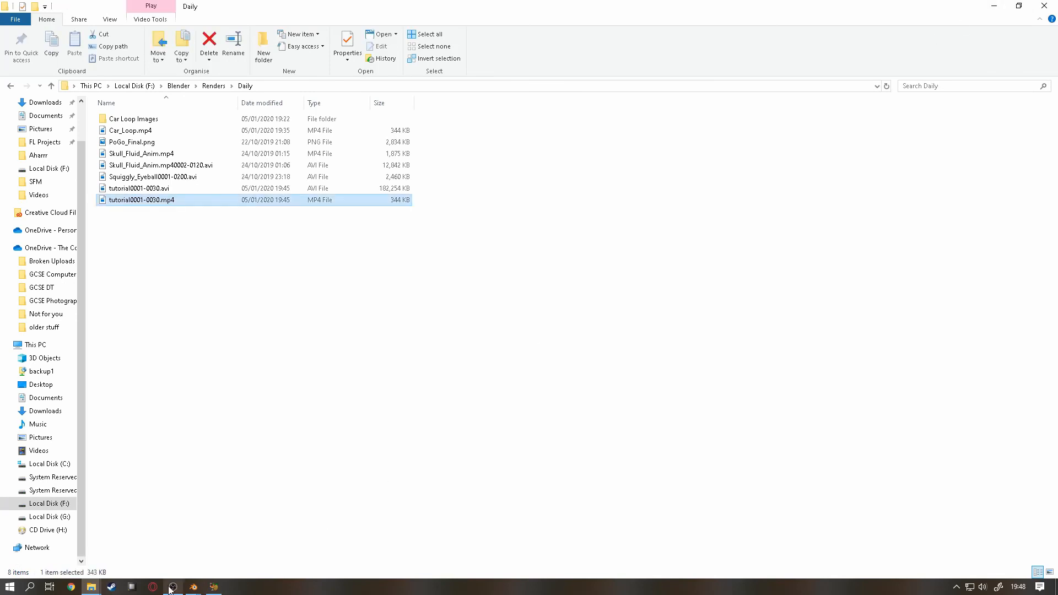
pyautogui.moveTo(91, 587)
pyautogui.click(995, 7)
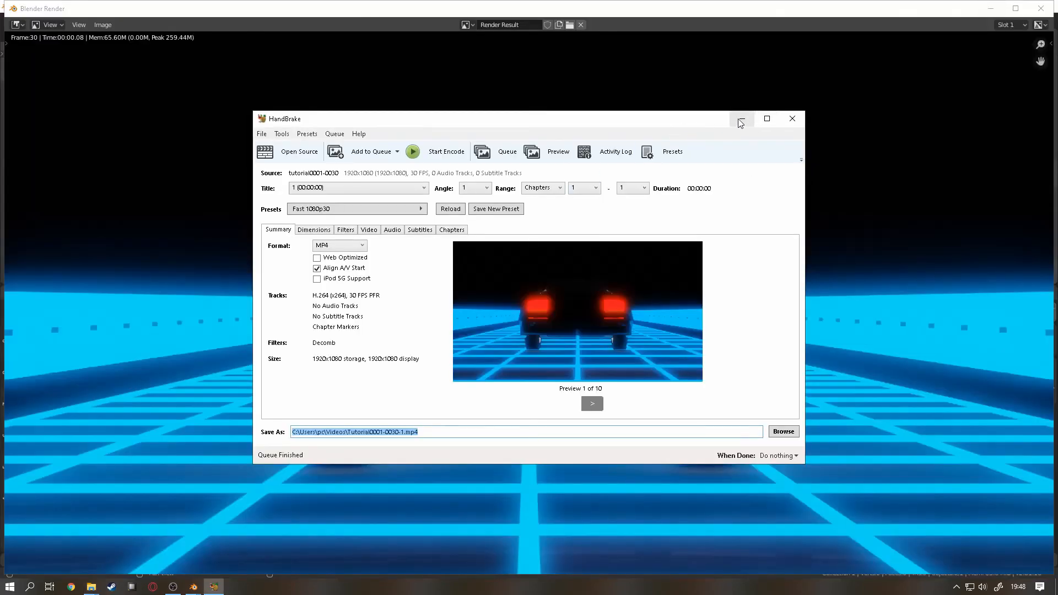